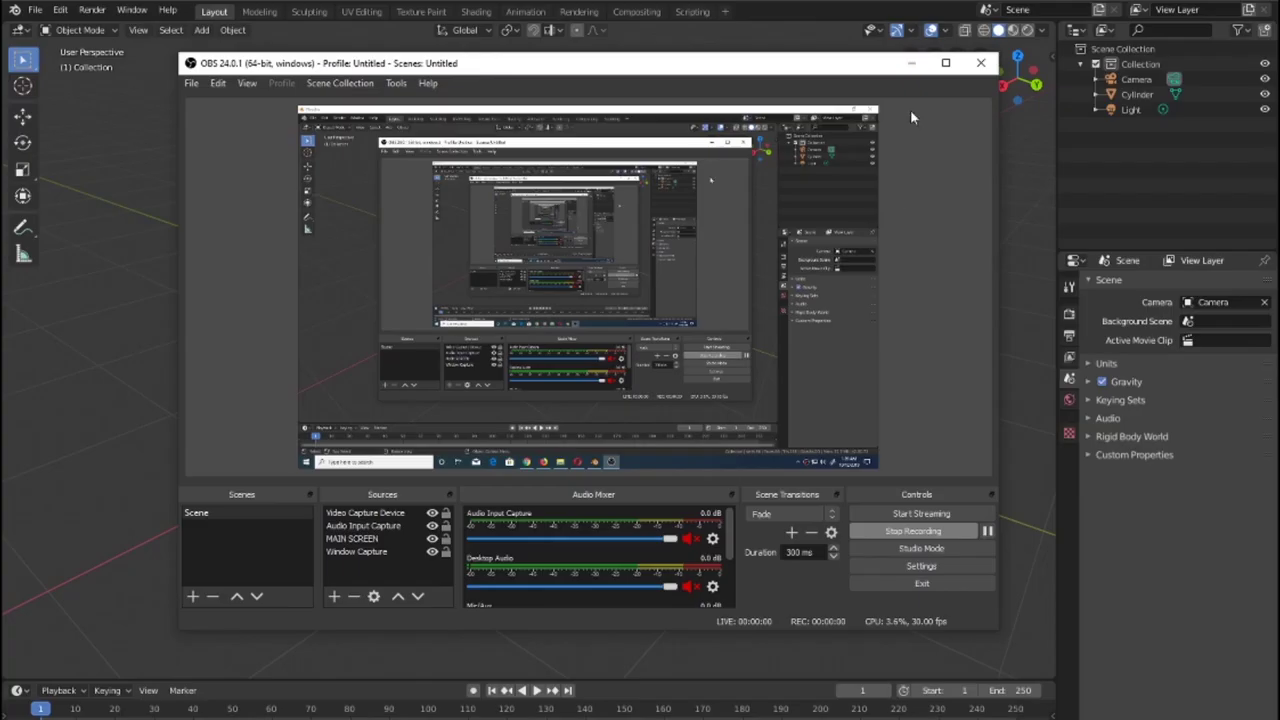
Bring the Blender viewport with the default grey cylinder, camera and light into view
{"action": "left_click", "coordinate": [911, 62]}
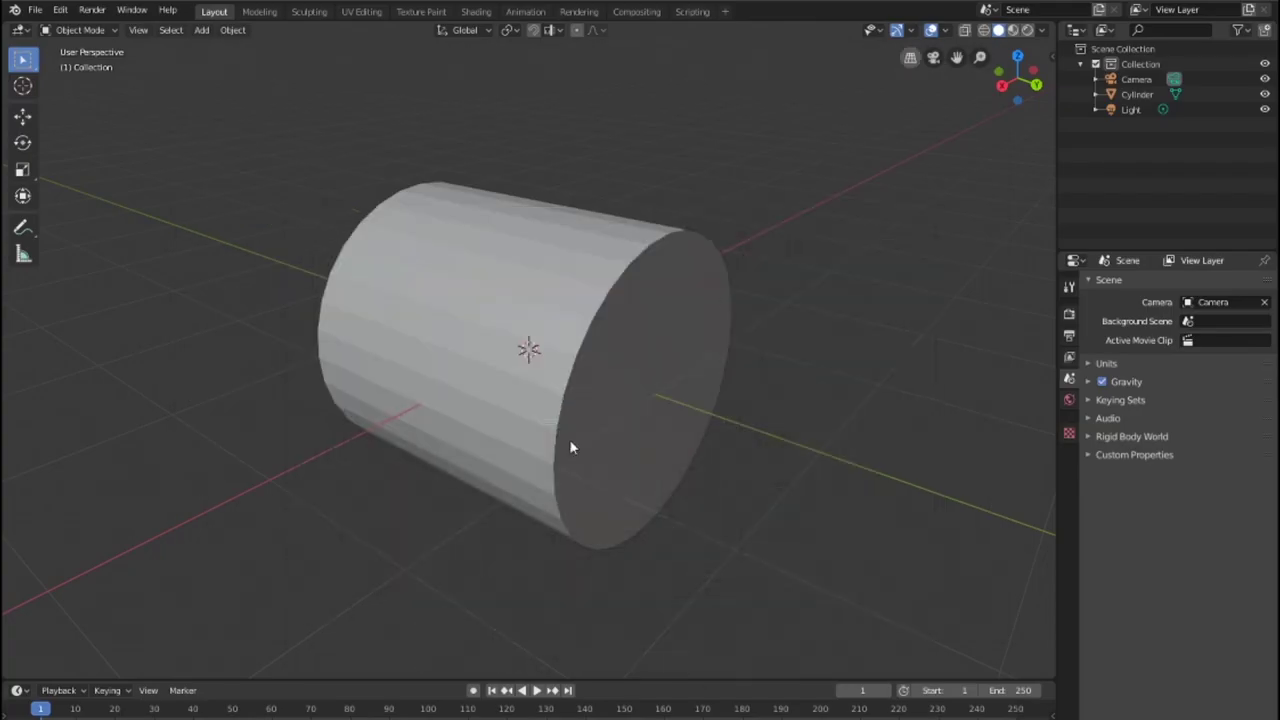
Delete the old cylinder, add a new mesh cylinder at the origin, and enter Edit Mode
{"action": "left_click", "coordinate": [680, 401]}
{"action": "key", "text": "Delete"}
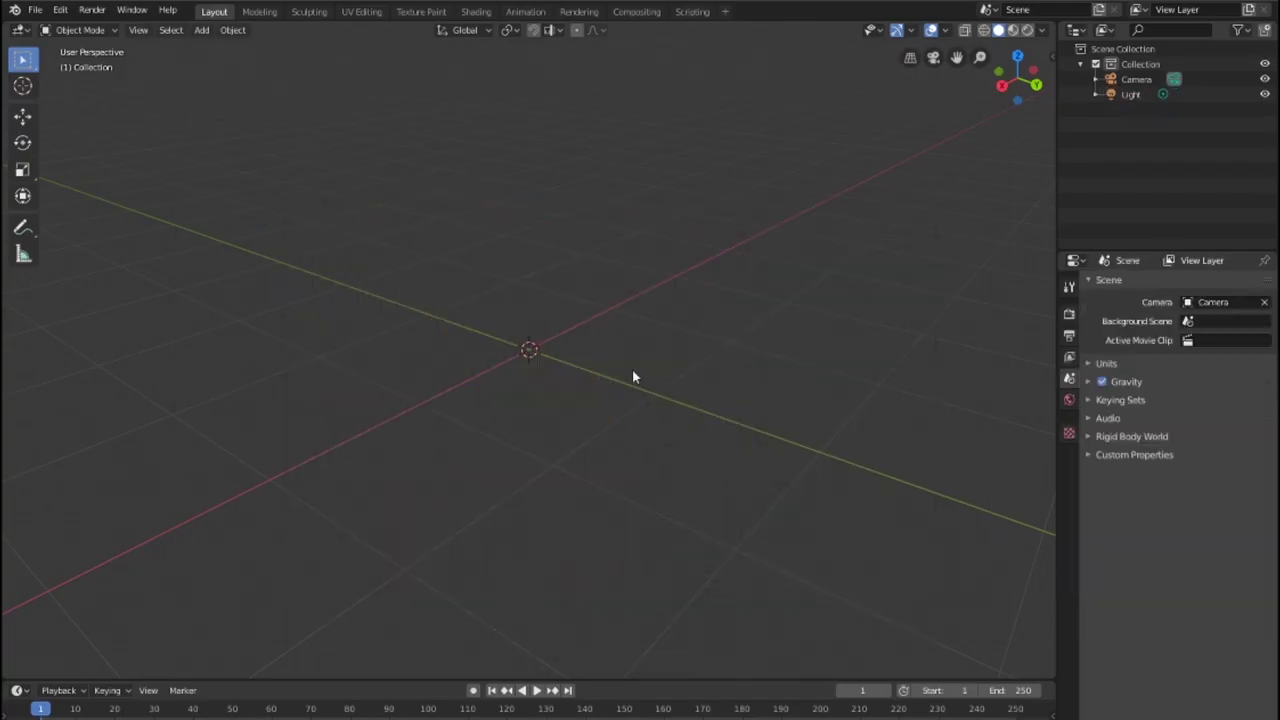
{"action": "key", "text": "shift+a"}
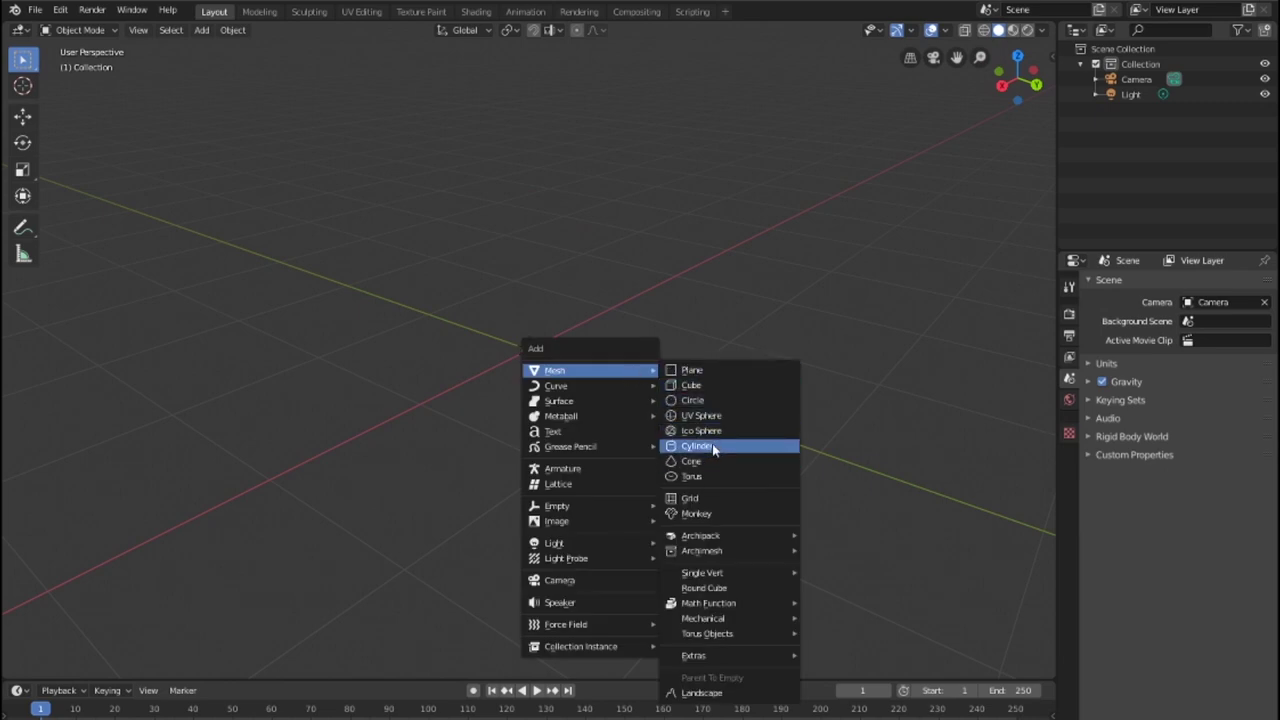
{"action": "left_click", "coordinate": [713, 448]}
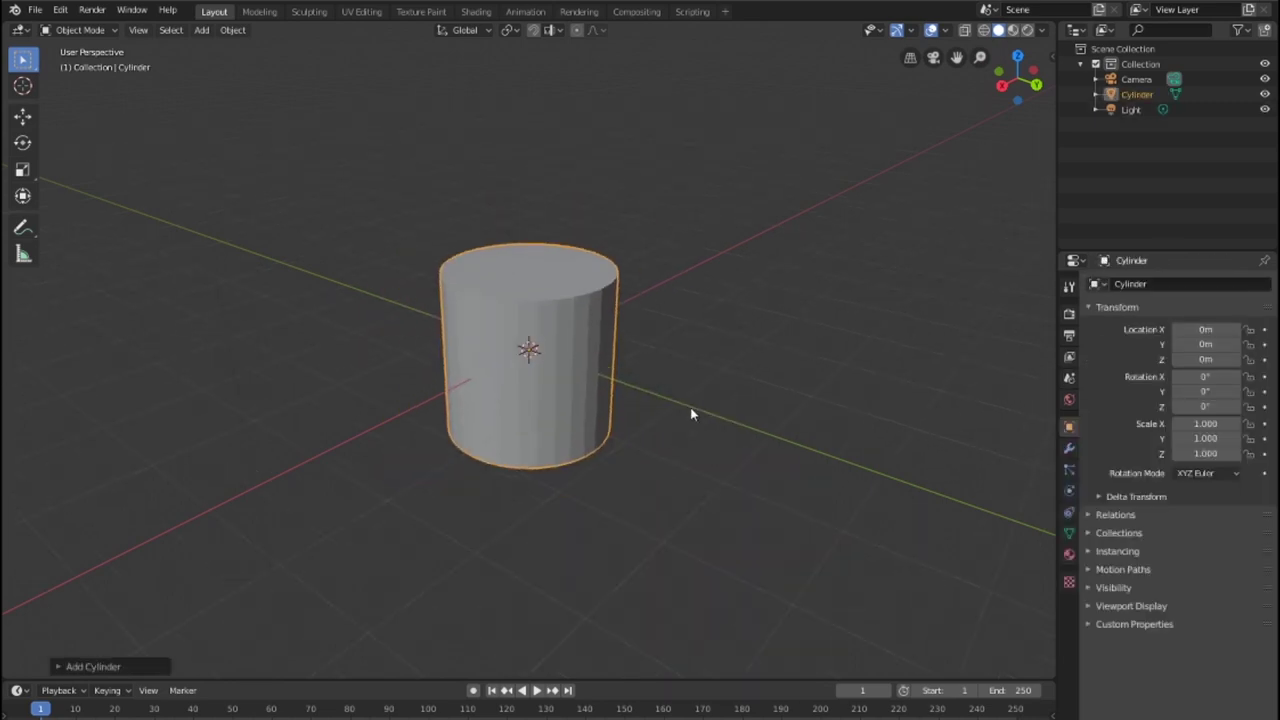
{"action": "key", "text": "Tab"}
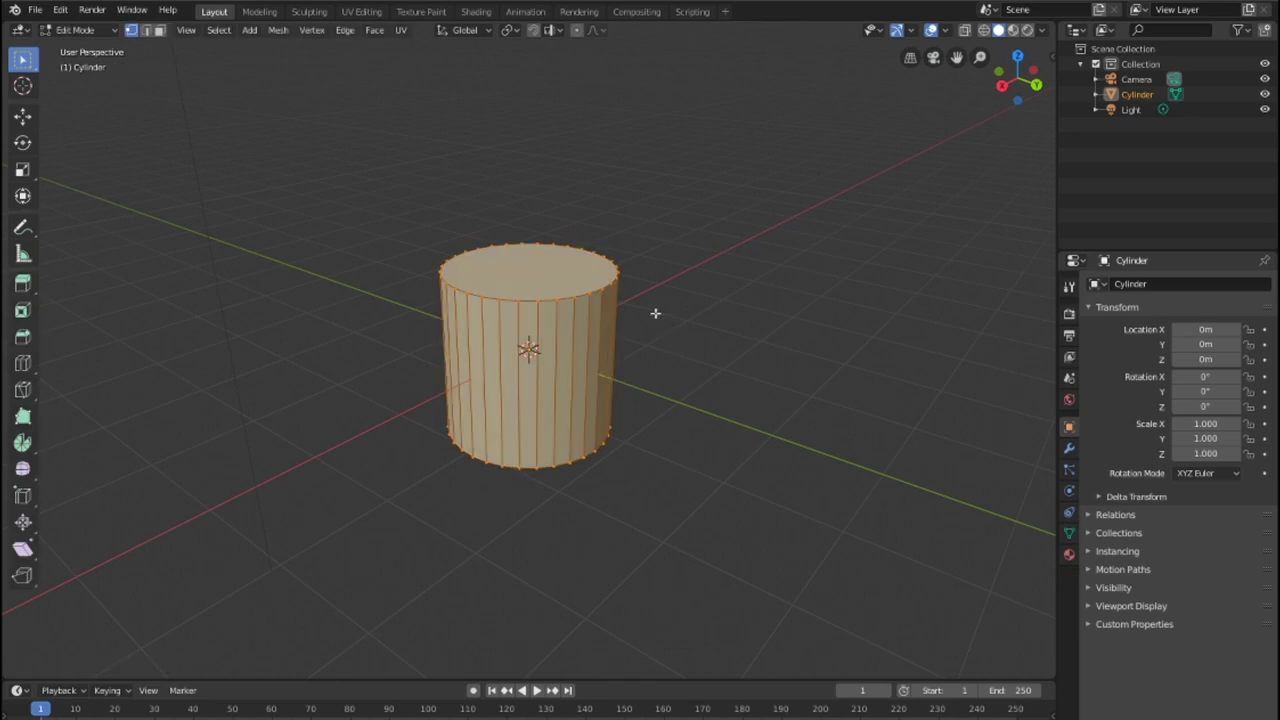
Extrude the top face upward twice, scaling it smaller each time to start the taper
{"action": "key", "text": "3"}
{"action": "left_click", "coordinate": [517, 268]}
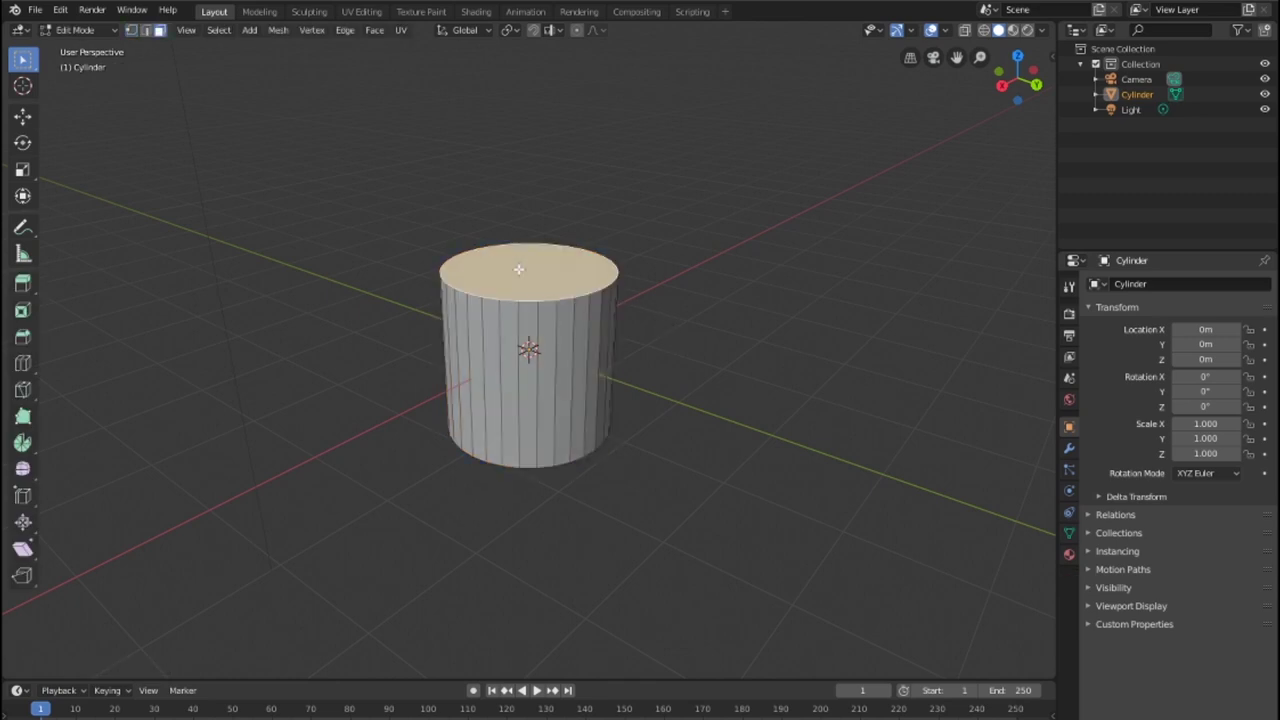
{"action": "key", "text": "e"}
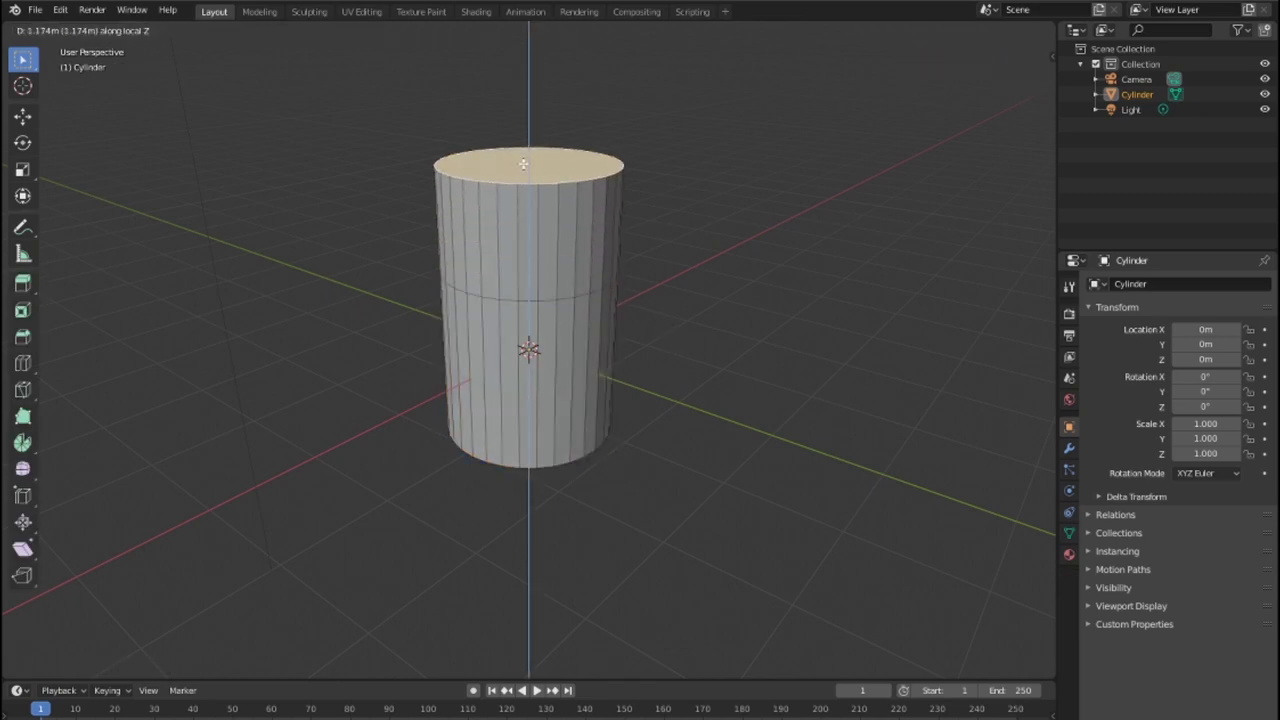
{"action": "left_click", "coordinate": [523, 164]}
{"action": "key", "text": "s"}
{"action": "left_click", "coordinate": [539, 175]}
{"action": "key", "text": "e"}
{"action": "left_click", "coordinate": [537, 88]}
{"action": "key", "text": "s"}
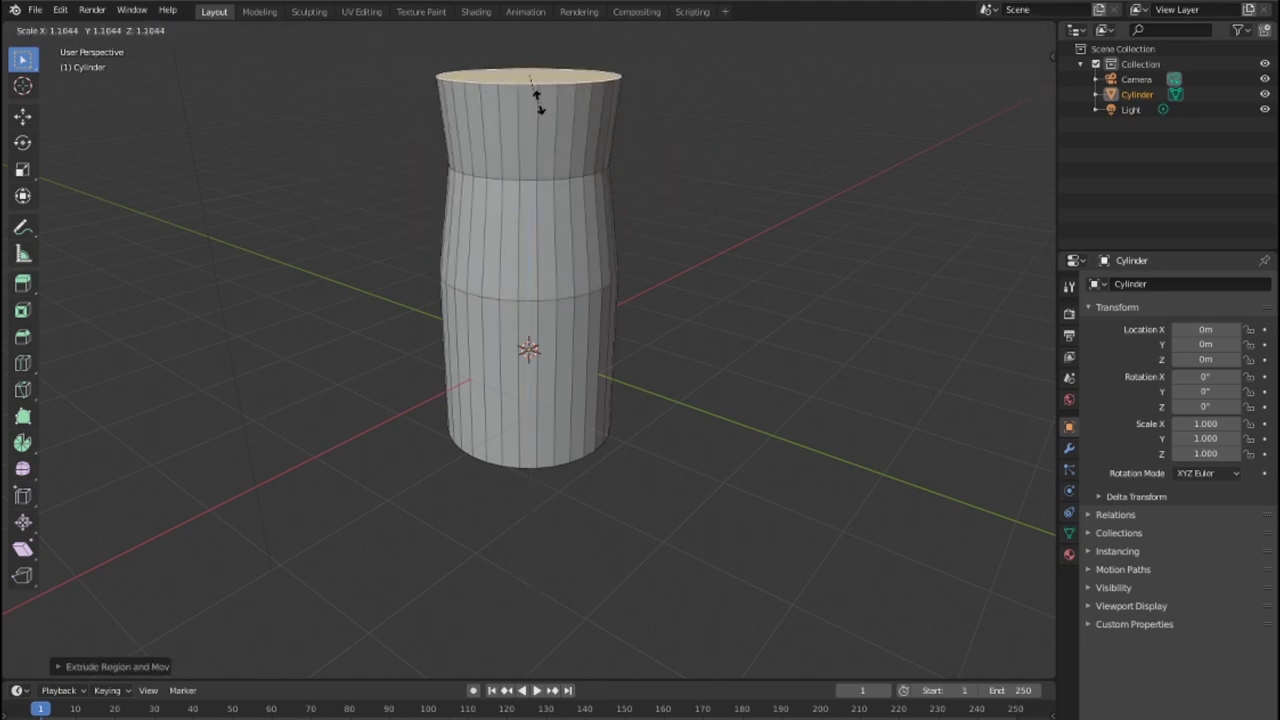
{"action": "left_click", "coordinate": [543, 109]}
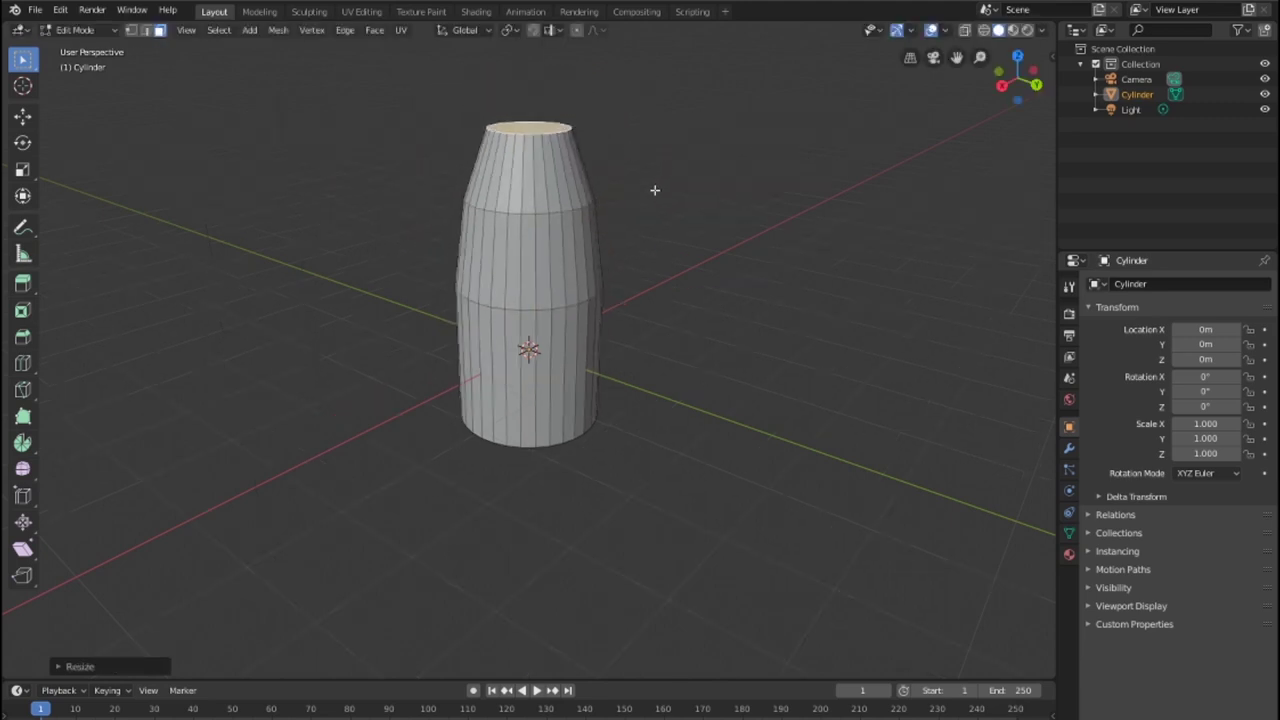
Extrude and shrink the top twice more into a tall neck ending in a narrow tip
{"action": "key", "text": "e"}
{"action": "left_click", "coordinate": [645, 111]}
{"action": "key", "text": "s"}
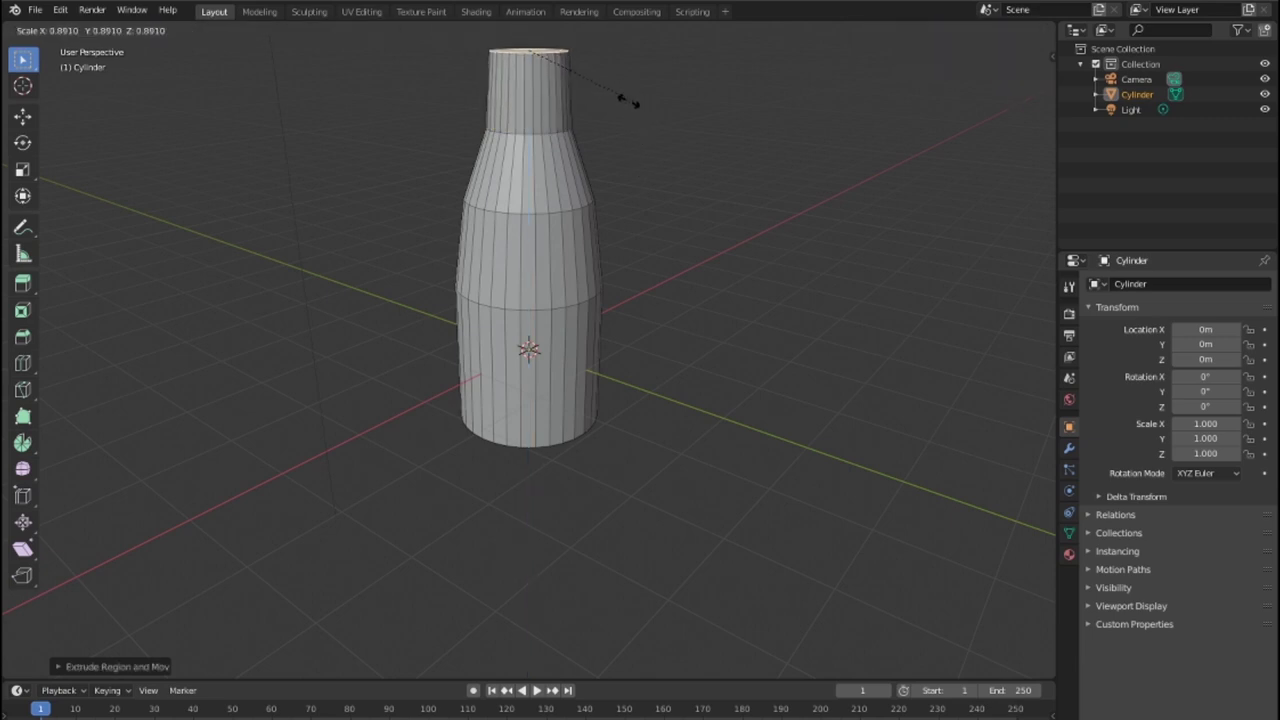
{"action": "left_click", "coordinate": [586, 78]}
{"action": "key", "text": "e"}
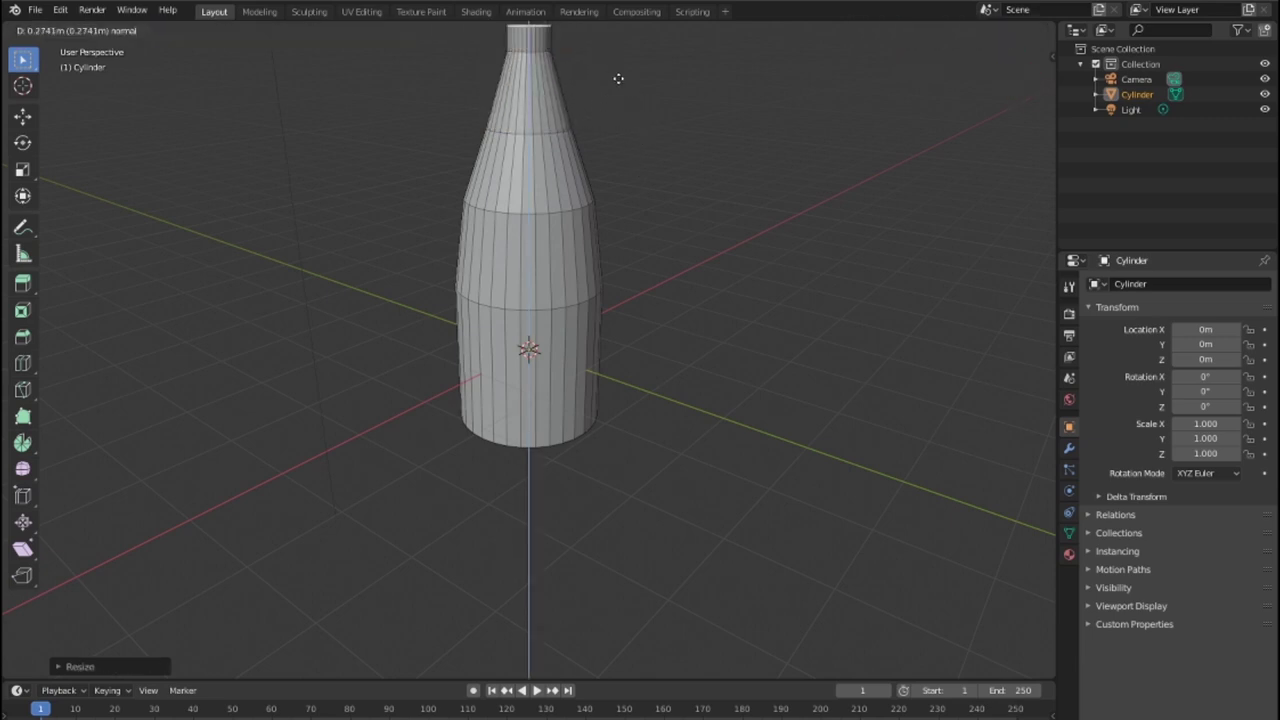
{"action": "left_click", "coordinate": [615, 76]}
{"action": "key", "text": "s"}
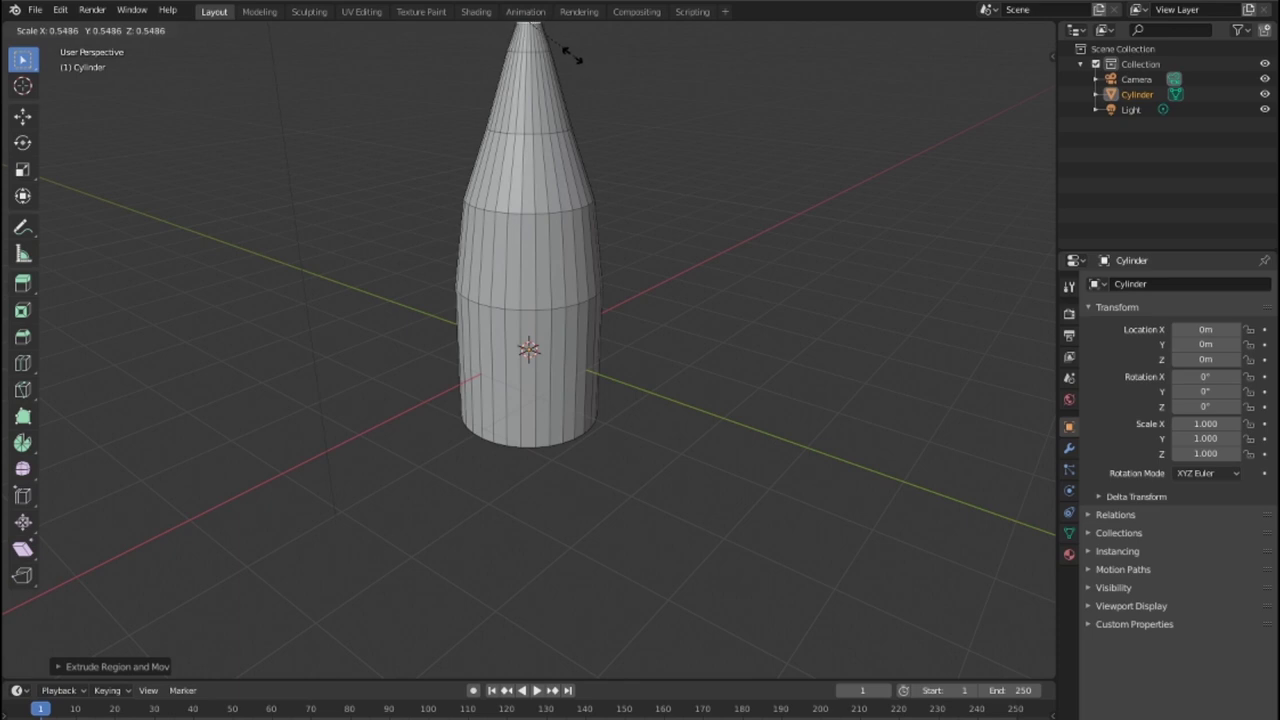
{"action": "left_click", "coordinate": [571, 50]}
Orbit to inspect the bullet shape, then pick an edge on the shoulder ring in edge mode
{"action": "mouse_move", "coordinate": [591, 276]}
{"action": "middle_mouse_down"}
{"action": "mouse_move", "coordinate": [695, 184]}
{"action": "mouse_move", "coordinate": [634, 249]}
{"action": "mouse_move", "coordinate": [657, 223]}
{"action": "middle_mouse_up"}
{"action": "key", "text": "2"}
{"action": "left_click", "coordinate": [580, 310]}
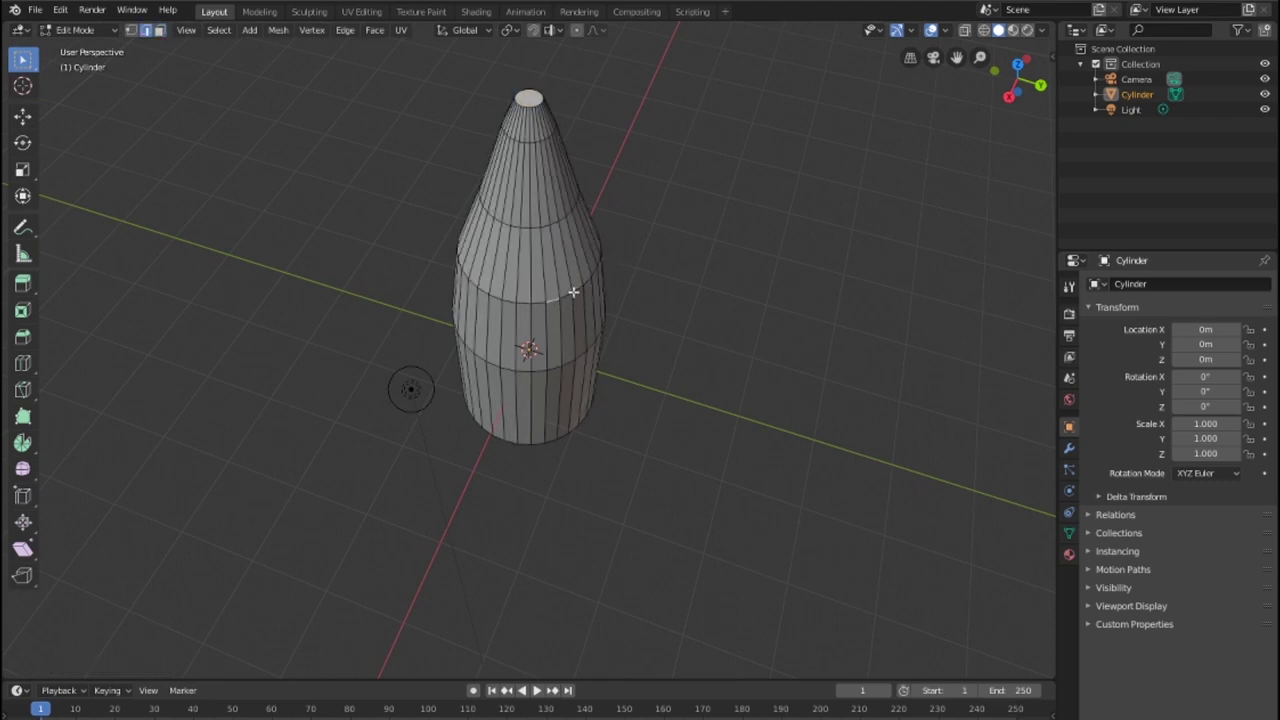
Select the edges around the shoulder loop where the taper begins
{"action": "left_click", "coordinate": [568, 296], "text": "ctrl"}
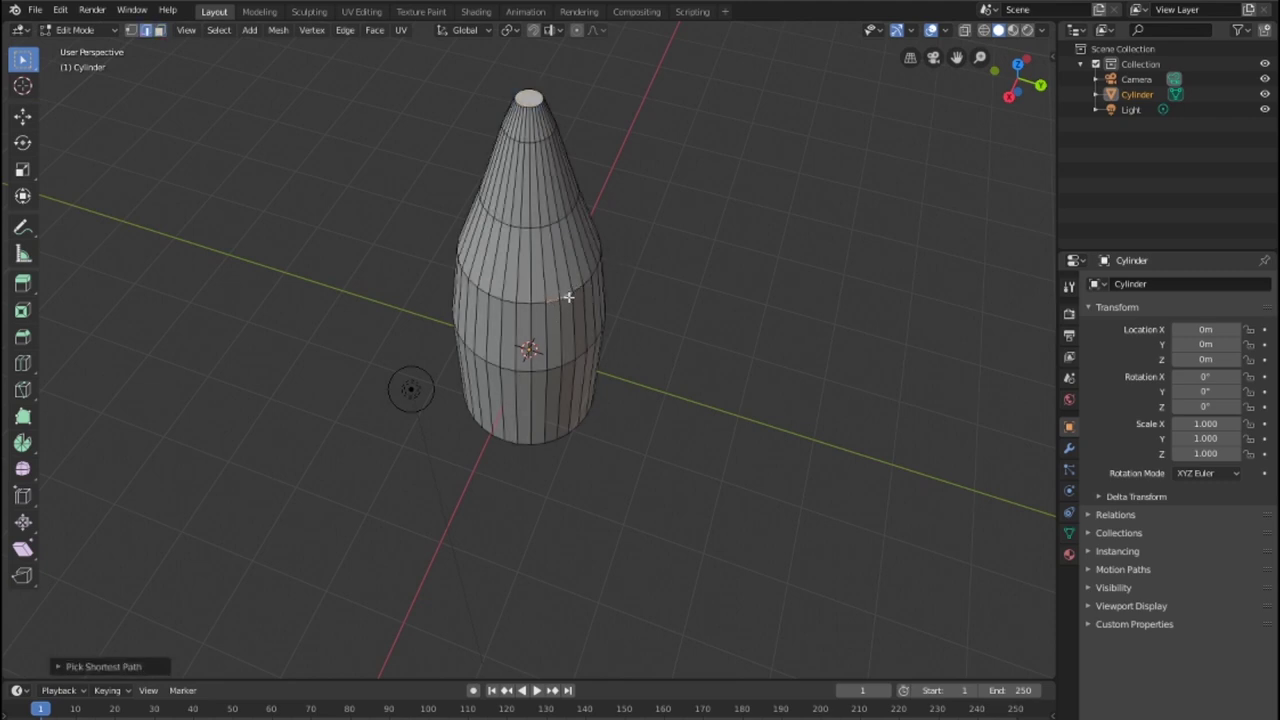
{"action": "mouse_move", "coordinate": [670, 368]}
{"action": "middle_mouse_down"}
{"action": "mouse_move", "coordinate": [817, 374]}
{"action": "mouse_move", "coordinate": [545, 287]}
{"action": "middle_mouse_up"}
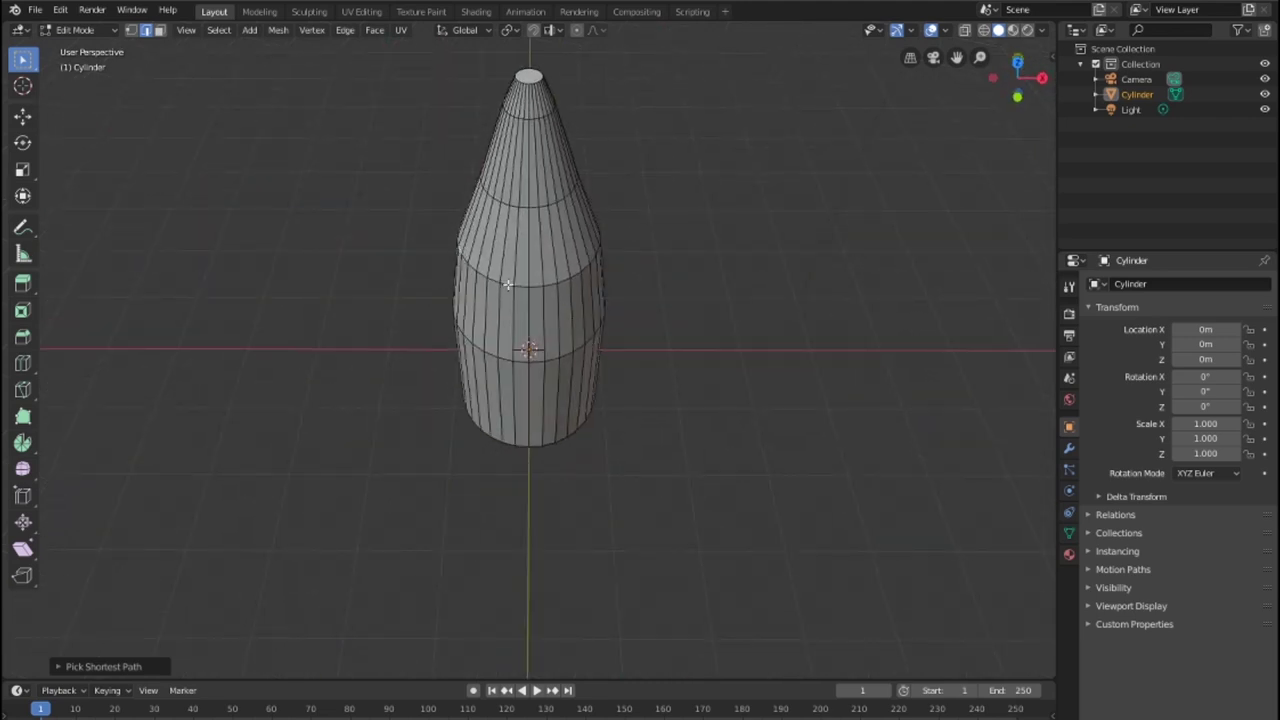
{"action": "key", "text": "ctrl+z"}
{"action": "key", "text": "ctrl+z"}
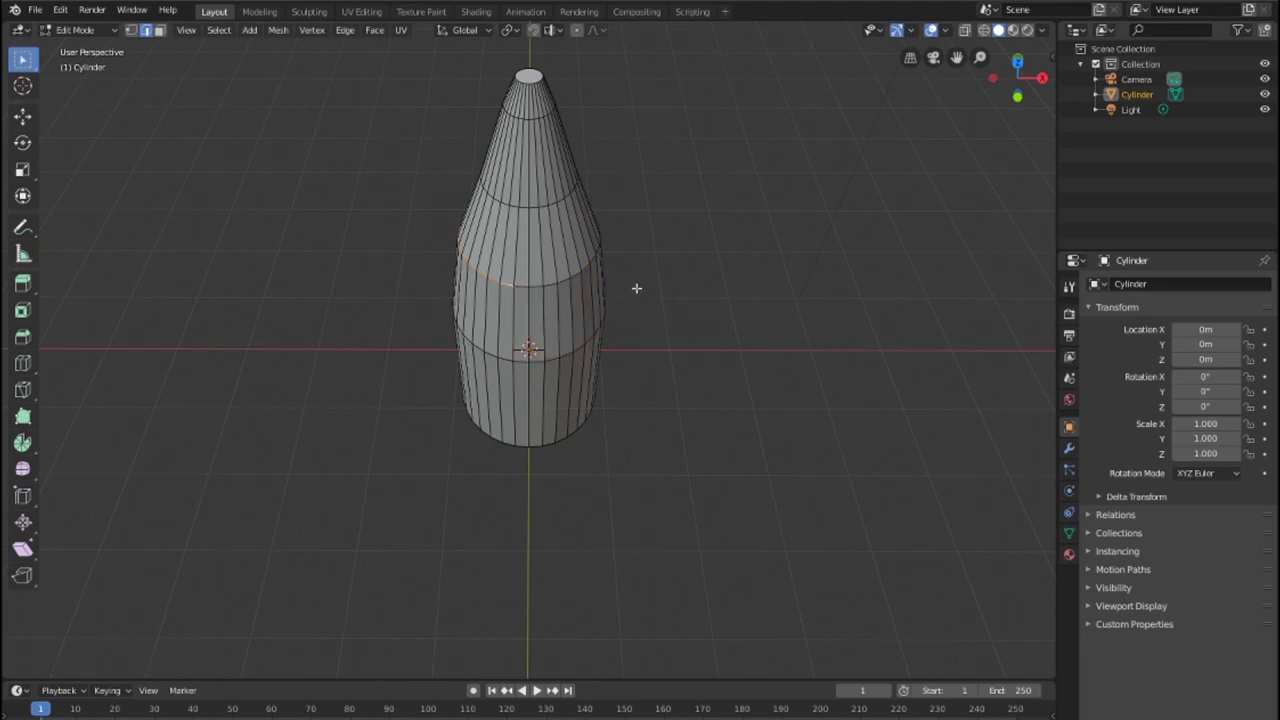
{"action": "left_click", "coordinate": [592, 259], "text": "ctrl"}
{"action": "middle_click_drag", "start_coordinate": [677, 322], "coordinate": [552, 304]}
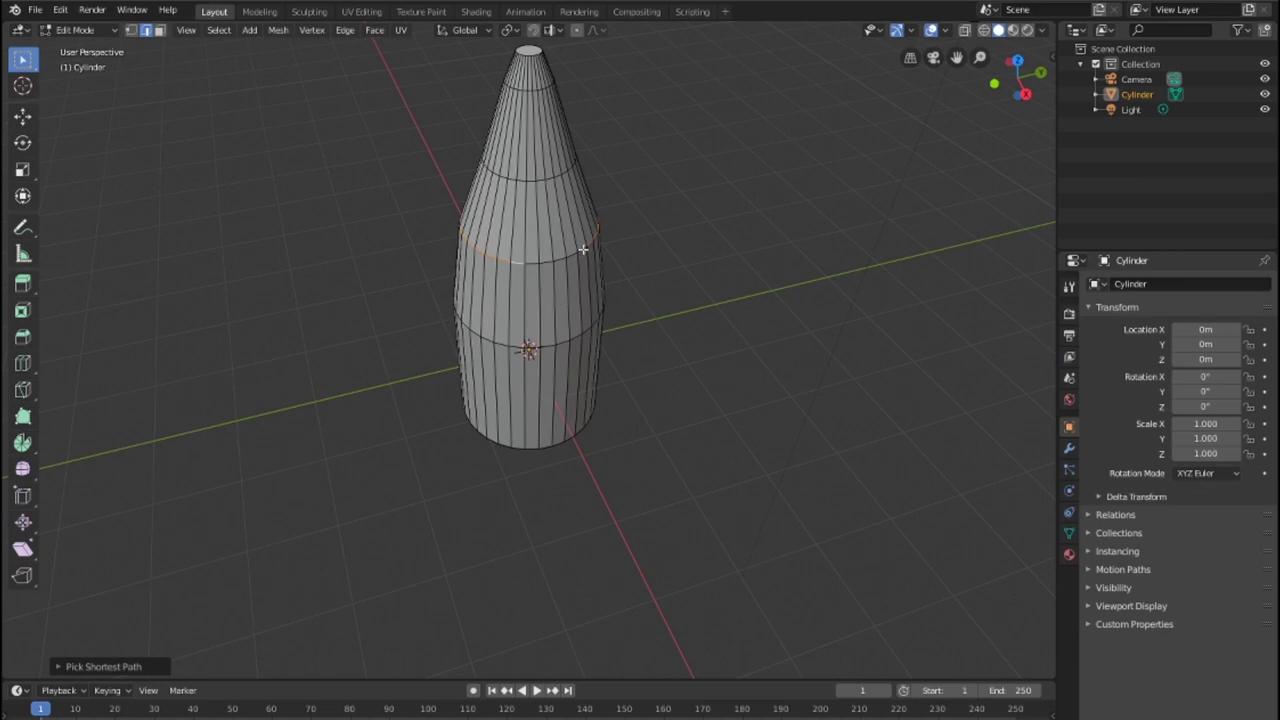
Switch to wireframe shading and zoom in on the selected shoulder ring
{"action": "key", "text": "z"}
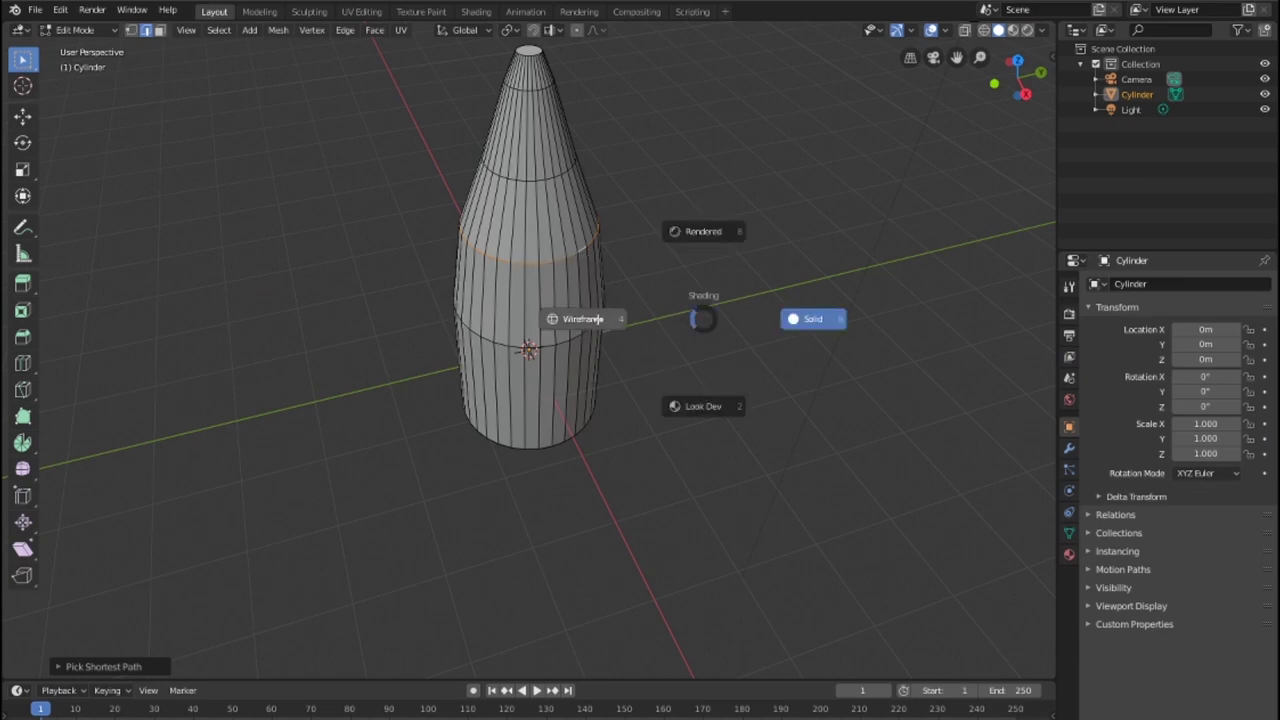
{"action": "left_click", "coordinate": [598, 320]}
{"action": "mouse_move", "coordinate": [717, 434]}
{"action": "middle_mouse_down"}
{"action": "mouse_move", "coordinate": [568, 414]}
{"action": "mouse_move", "coordinate": [589, 429]}
{"action": "middle_mouse_up"}
{"action": "scroll", "coordinate": [606, 420], "scroll_direction": "up", "scroll_amount": 2}
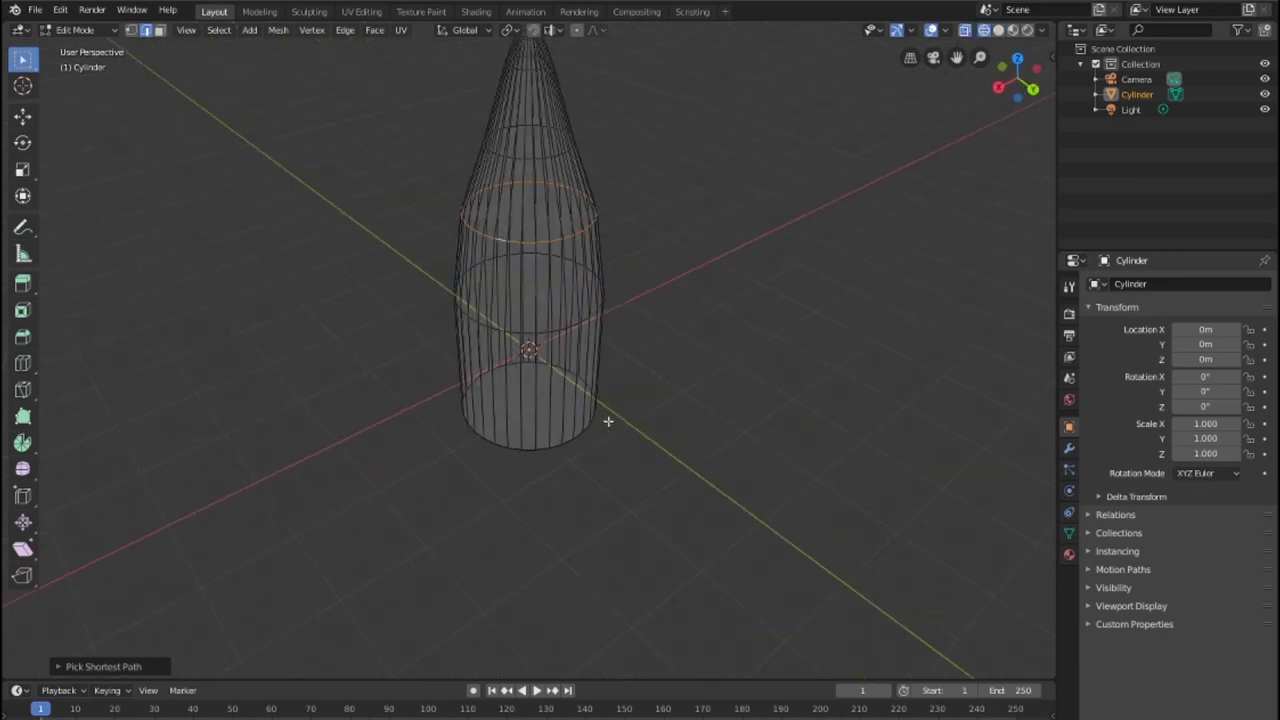
{"action": "scroll", "coordinate": [607, 421], "scroll_direction": "up", "scroll_amount": 3}
{"action": "key", "text": "F3"}
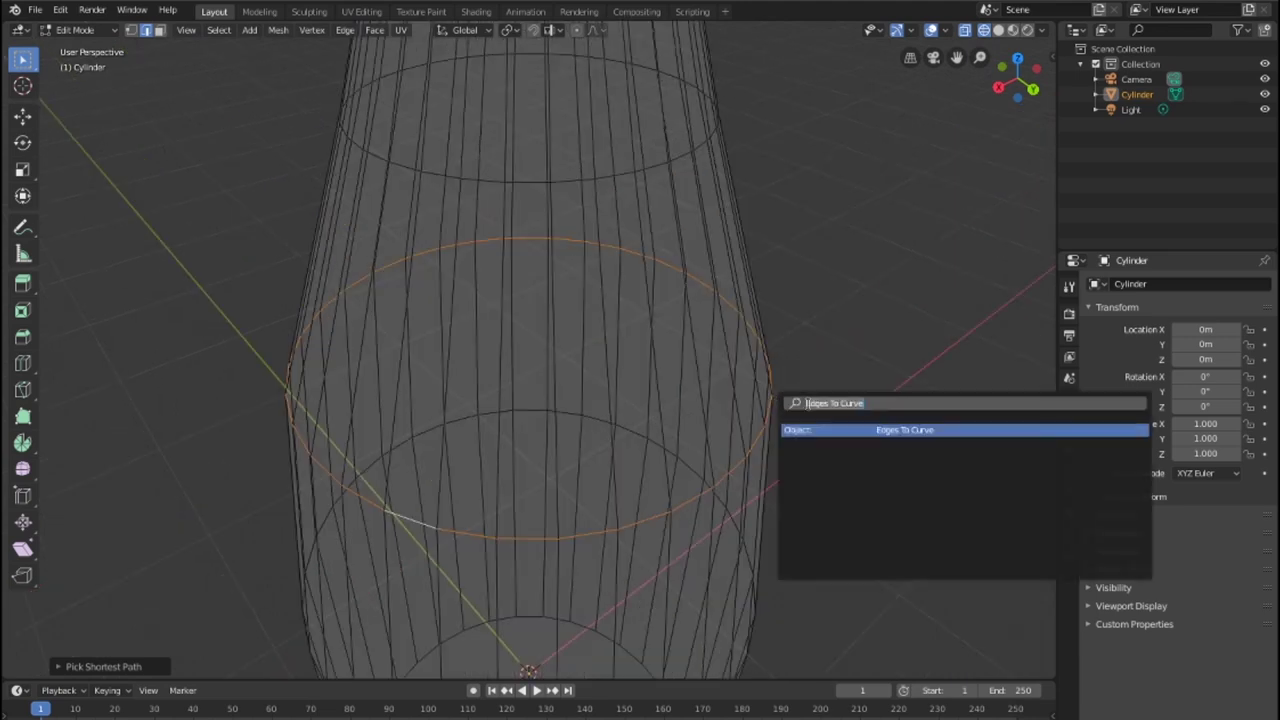
Convert the selected shoulder edge ring into a curve with Edges To Curve
{"action": "left_click", "coordinate": [889, 431]}
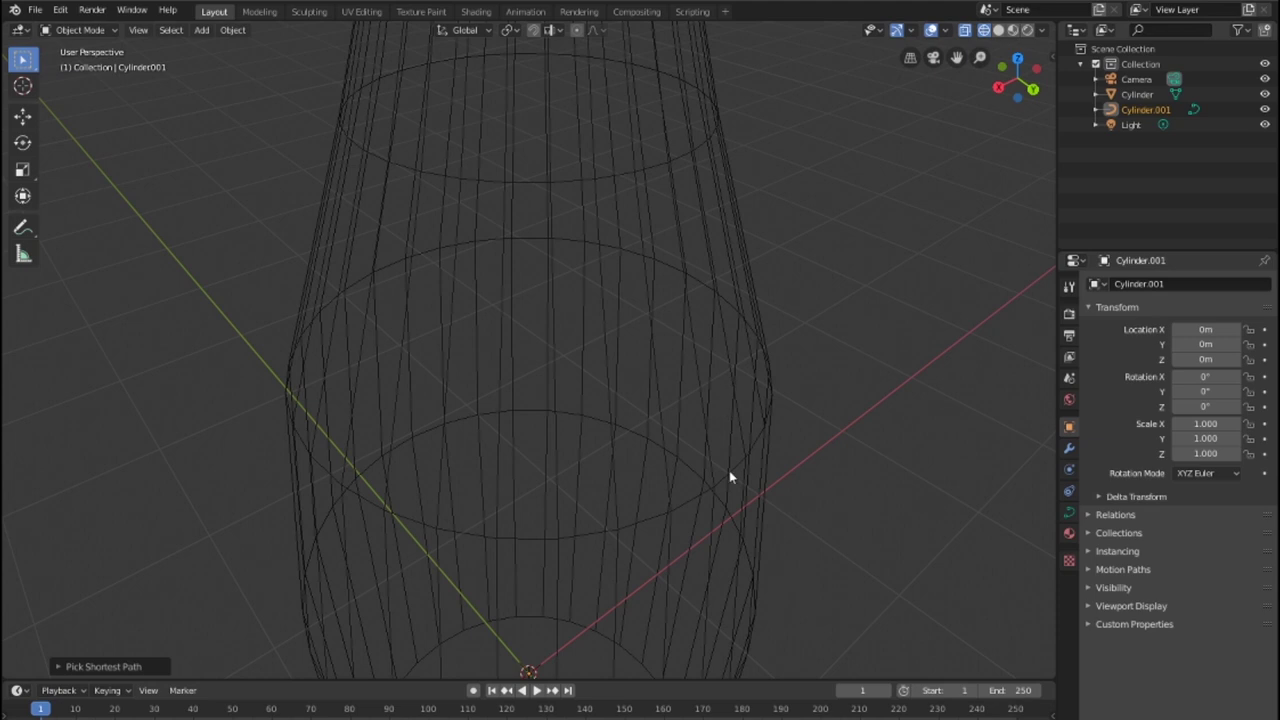
{"action": "scroll", "coordinate": [808, 423], "scroll_direction": "down", "scroll_amount": 3}
{"action": "scroll", "coordinate": [800, 421], "scroll_direction": "down", "scroll_amount": 3}
{"action": "mouse_move", "coordinate": [800, 421]}
{"action": "middle_mouse_down"}
{"action": "mouse_move", "coordinate": [600, 392]}
{"action": "mouse_move", "coordinate": [705, 472]}
{"action": "middle_mouse_up"}
Give the shoulder curve ring a 0.06 m bevel depth in its geometry settings
{"action": "key", "text": "Tab"}
{"action": "left_click", "coordinate": [1069, 514]}
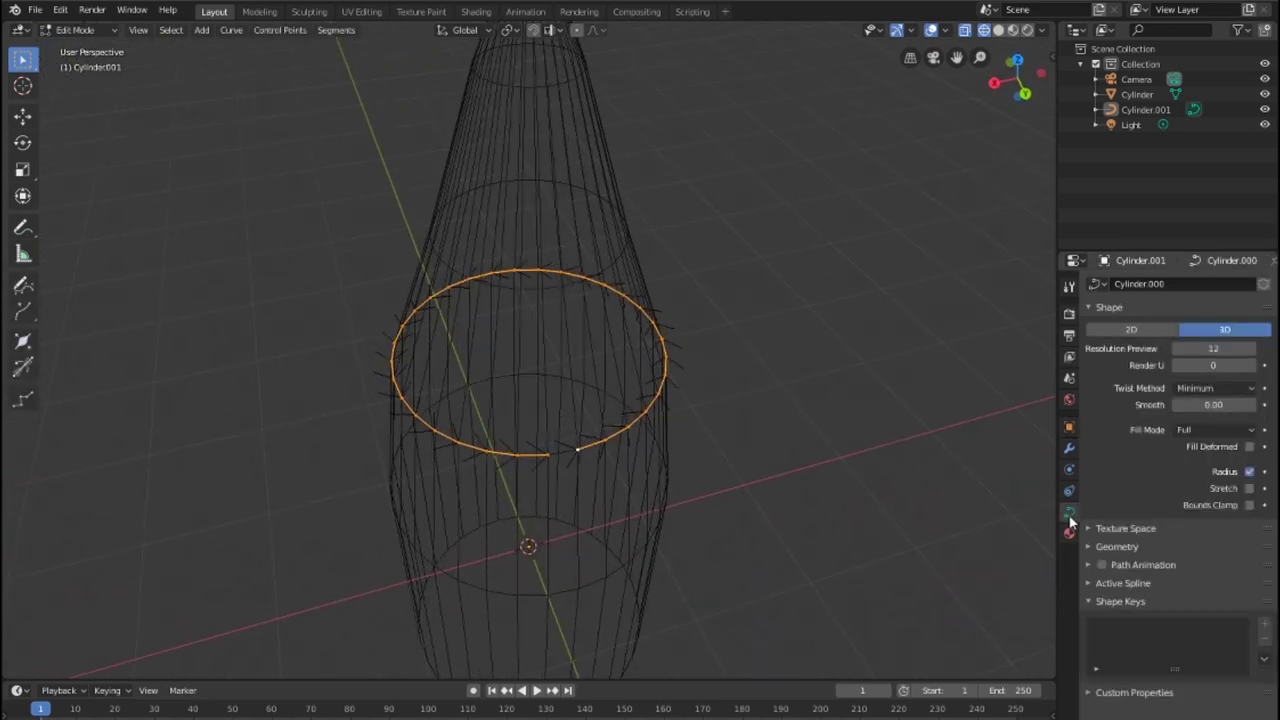
{"action": "left_click", "coordinate": [1088, 546]}
{"action": "mouse_move", "coordinate": [1213, 664]}
{"action": "left_mouse_down"}
{"action": "mouse_move", "coordinate": [1240, 664]}
{"action": "mouse_move", "coordinate": [1225, 664]}
{"action": "left_mouse_up"}
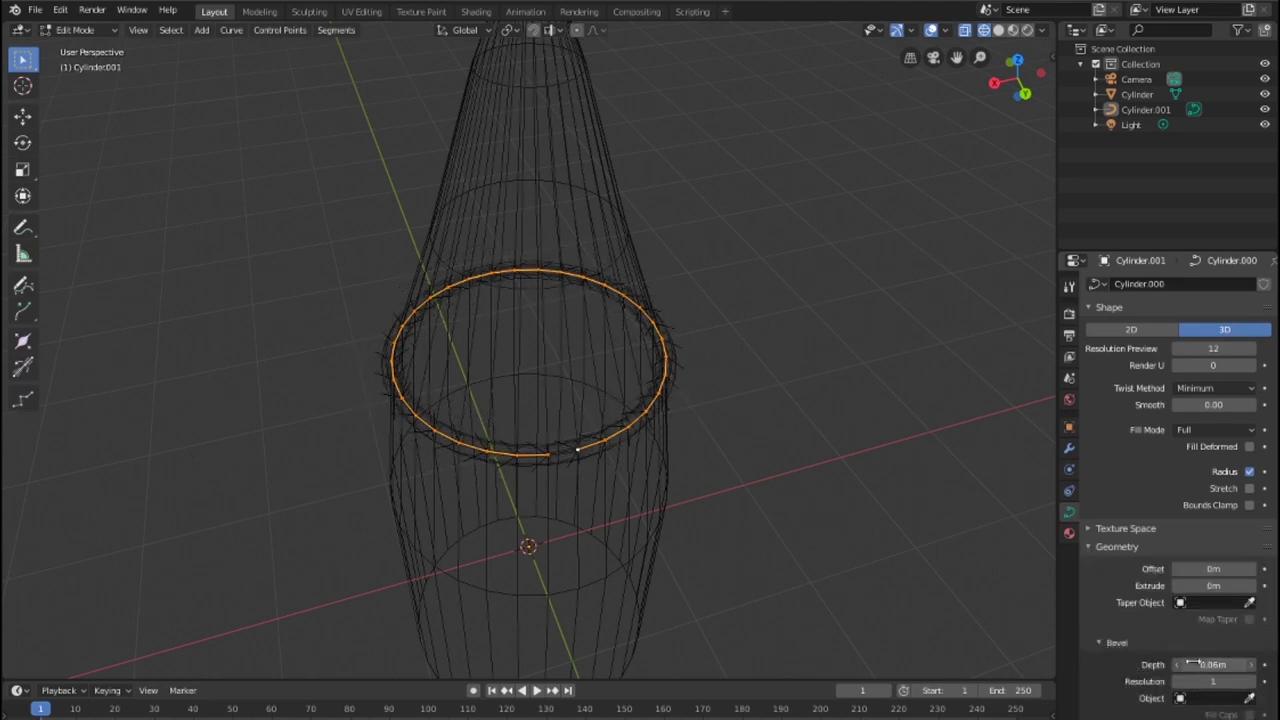
{"action": "key", "text": "F3"}
{"action": "left_click", "coordinate": [1009, 592]}
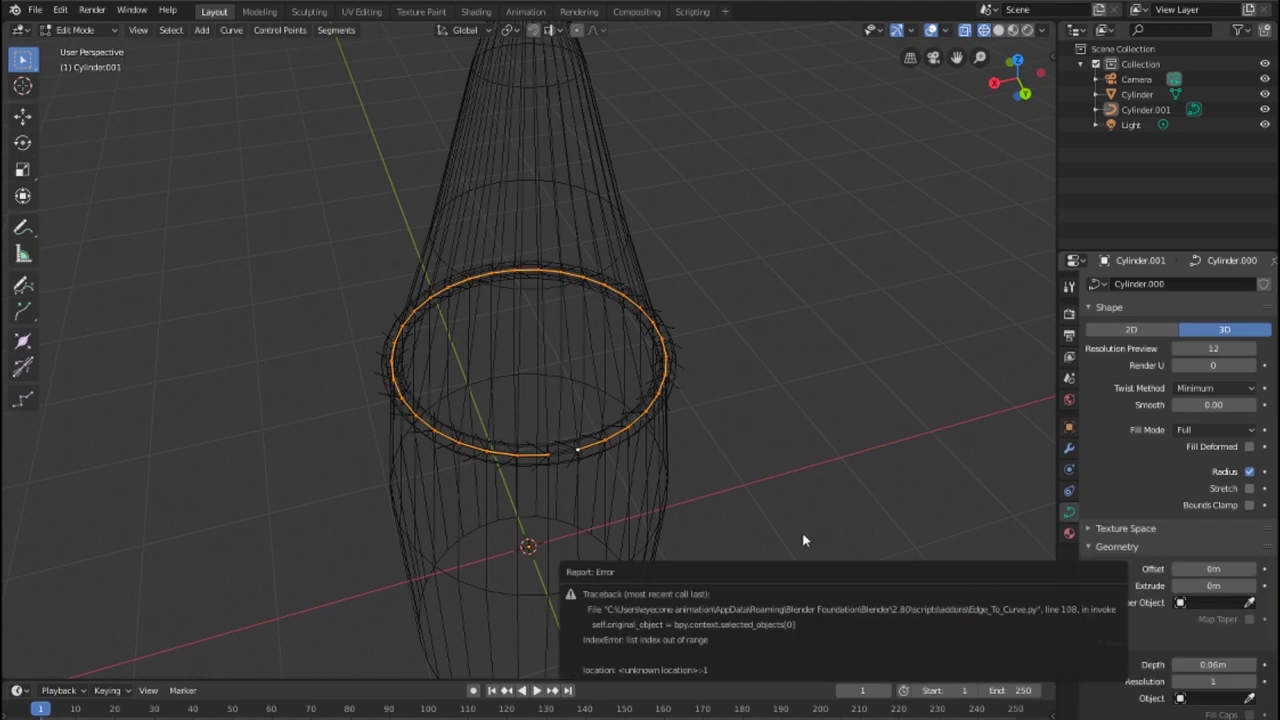
Return to solid shading and Object Mode, then reselect the bottle mesh in Edit Mode
{"action": "key", "text": "shift+z"}
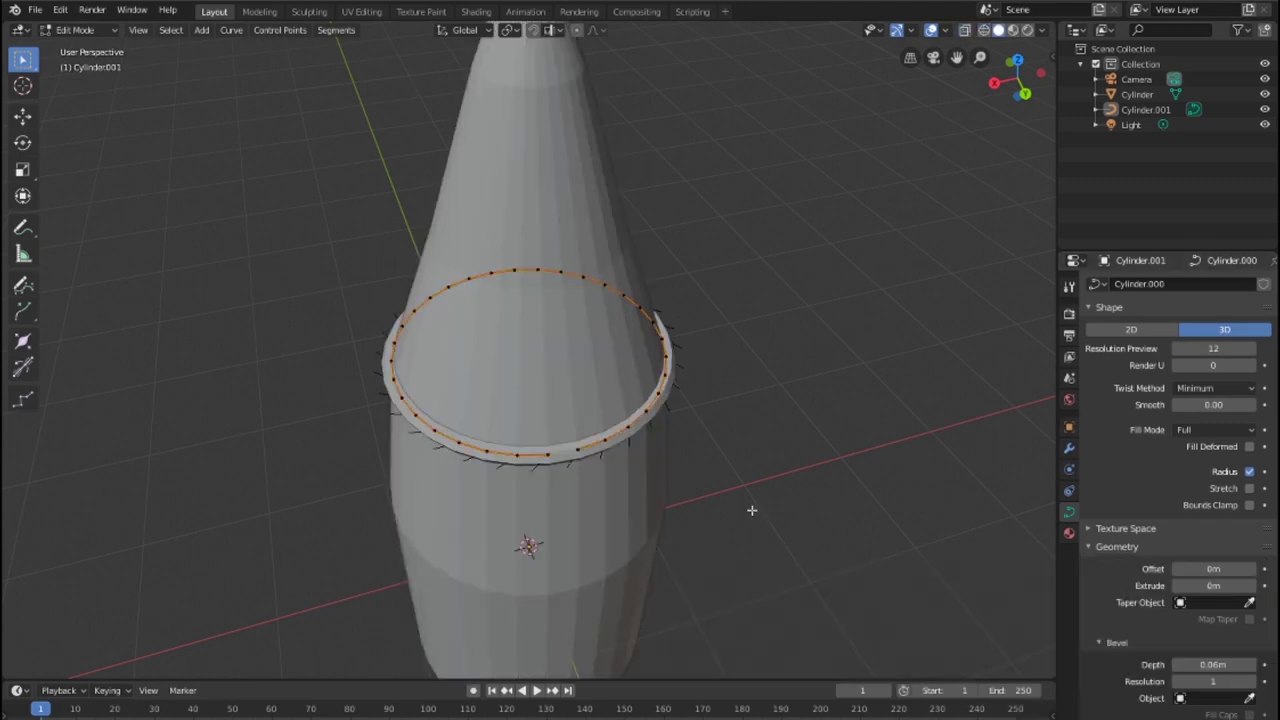
{"action": "key", "text": "Tab"}
{"action": "middle_click_drag", "start_coordinate": [647, 464], "coordinate": [706, 410]}
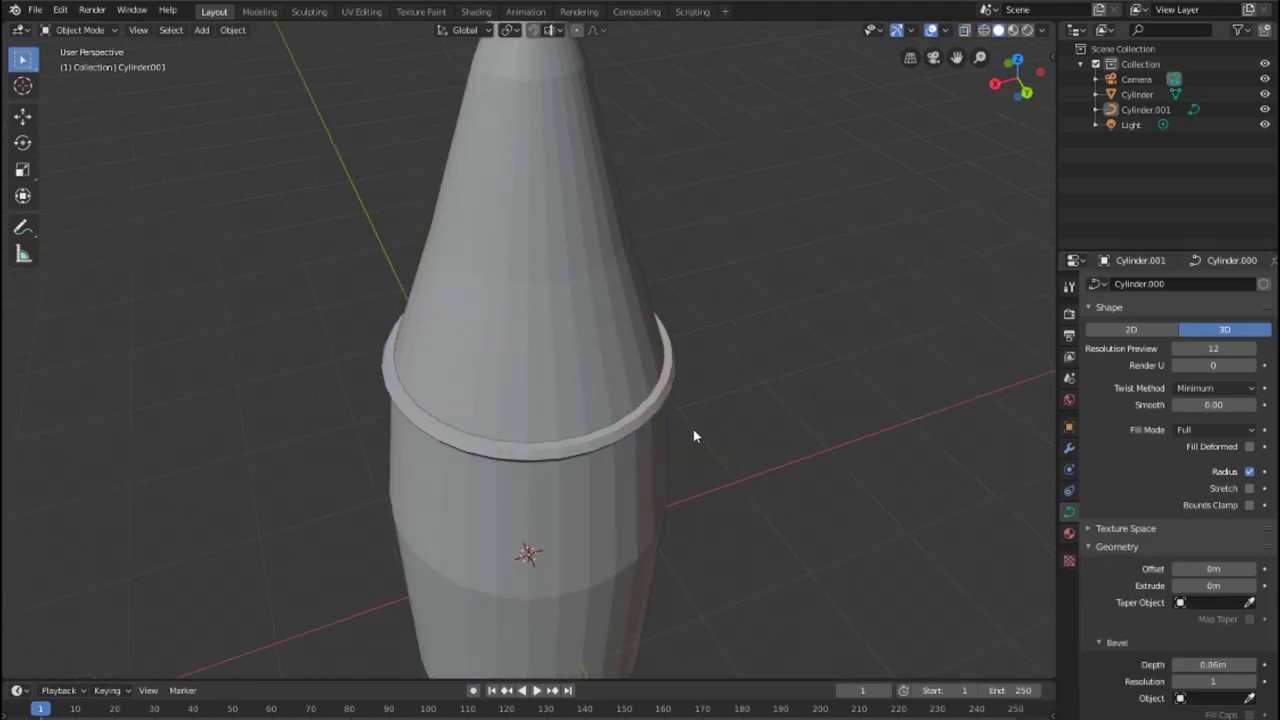
{"action": "scroll", "coordinate": [706, 410], "scroll_direction": "down", "scroll_amount": 5}
{"action": "scroll", "coordinate": [585, 510], "scroll_direction": "up", "scroll_amount": 2}
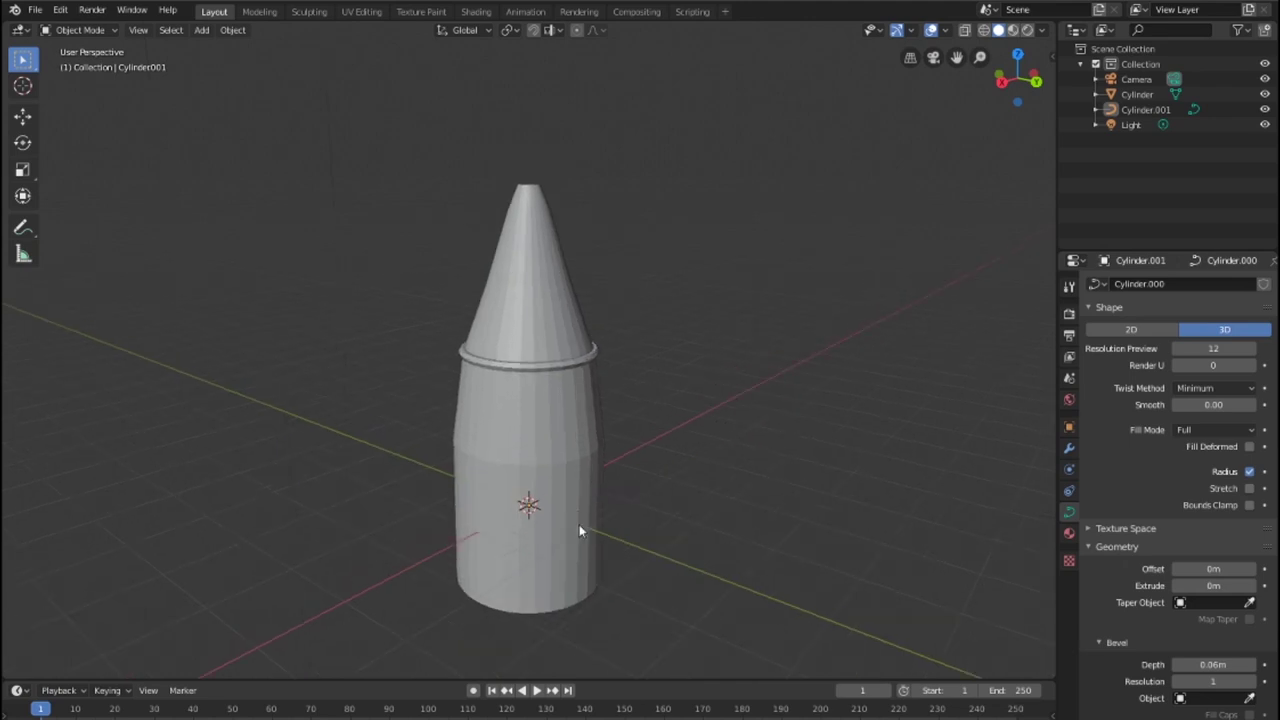
{"action": "left_click", "coordinate": [579, 558]}
{"action": "key", "text": "Tab"}
{"action": "key", "text": "ctrl+r"}
Loop-cut near the body's base and turn that loop into a curve ring
{"action": "left_click", "coordinate": [573, 552]}
{"action": "right_click", "coordinate": [572, 548]}
{"action": "key", "text": "F3"}
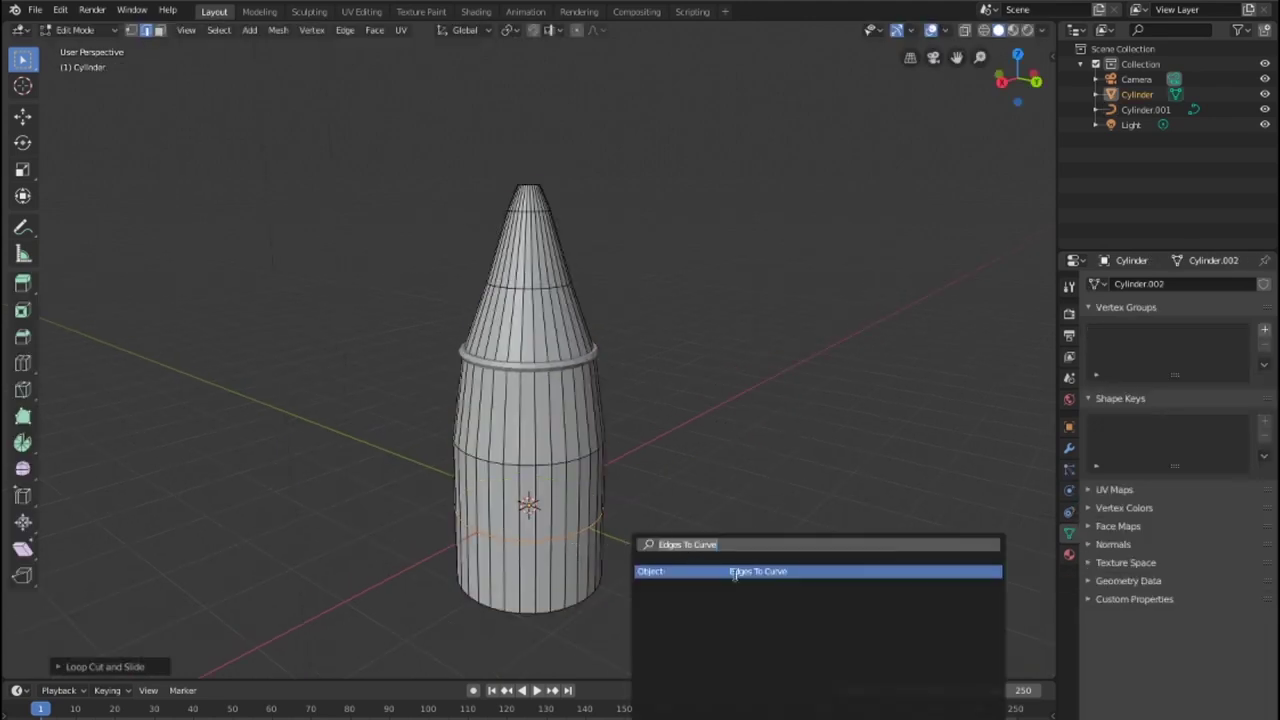
{"action": "left_click", "coordinate": [735, 573]}
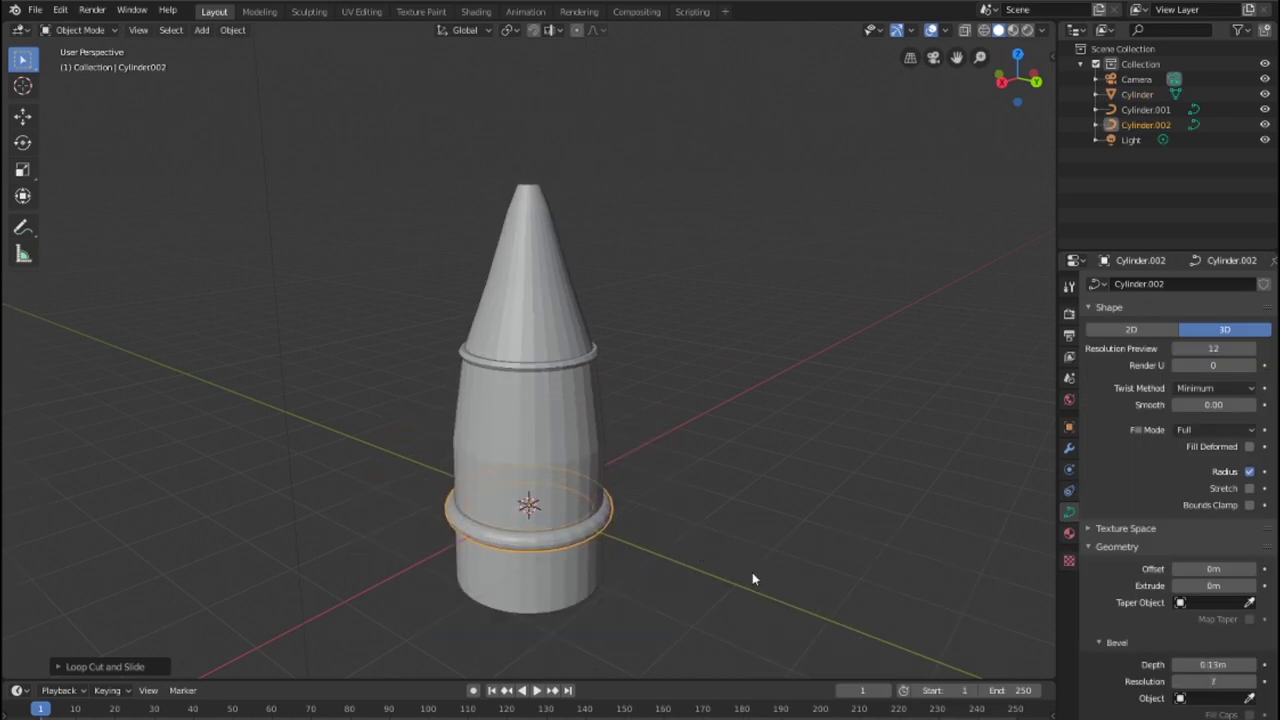
{"action": "left_click", "coordinate": [732, 513]}
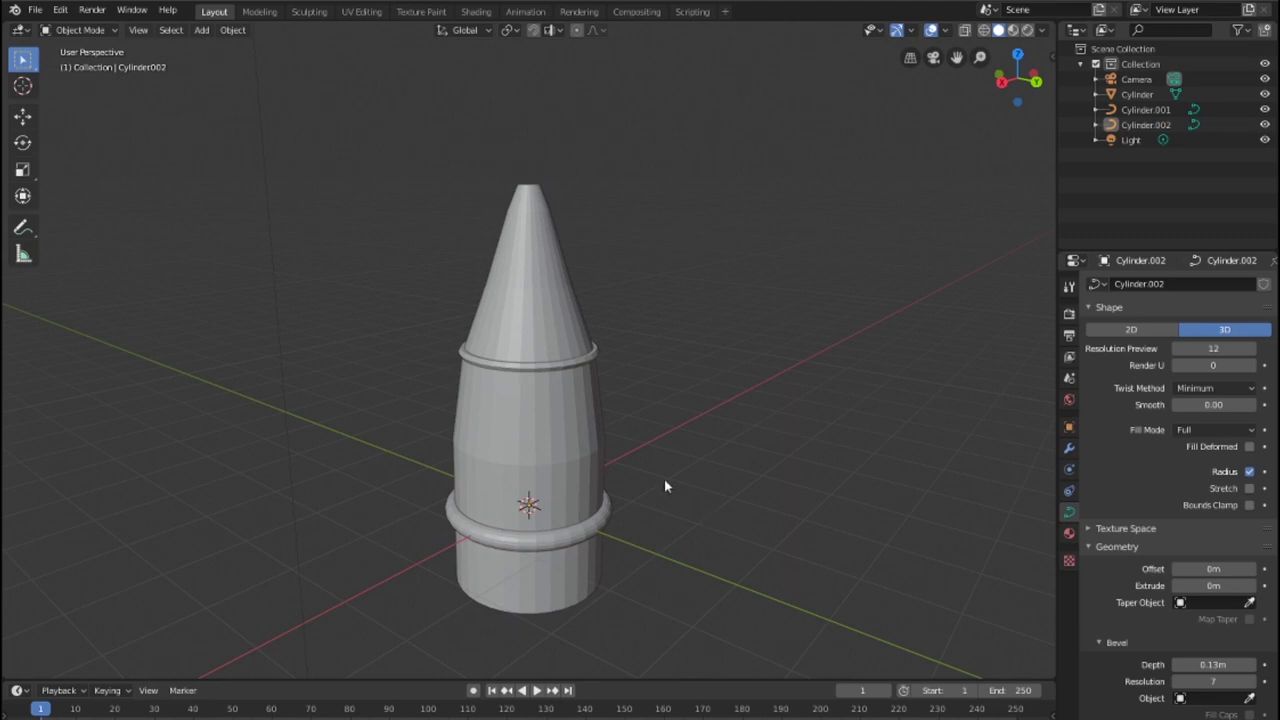
Loop-cut near the cone's tip and convert that loop into a thin curve ring
{"action": "left_click", "coordinate": [593, 430]}
{"action": "key", "text": "Tab"}
{"action": "key", "text": "ctrl+r"}
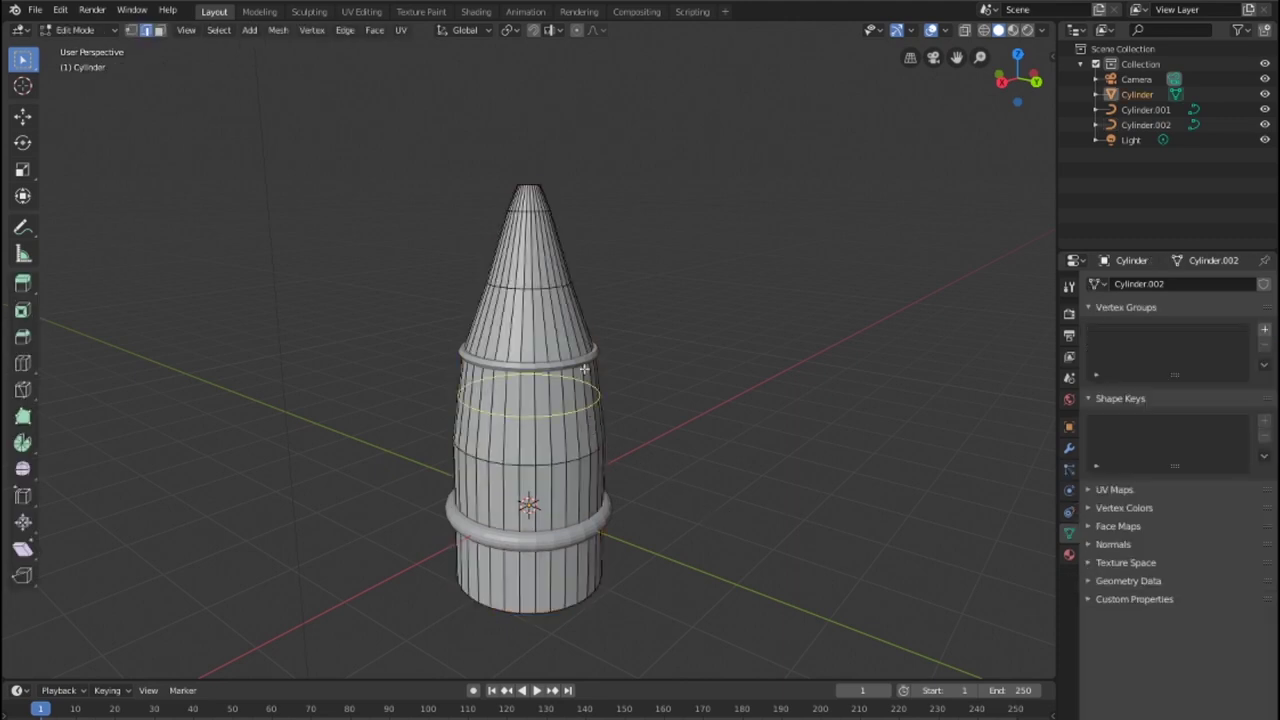
{"action": "left_click", "coordinate": [560, 252]}
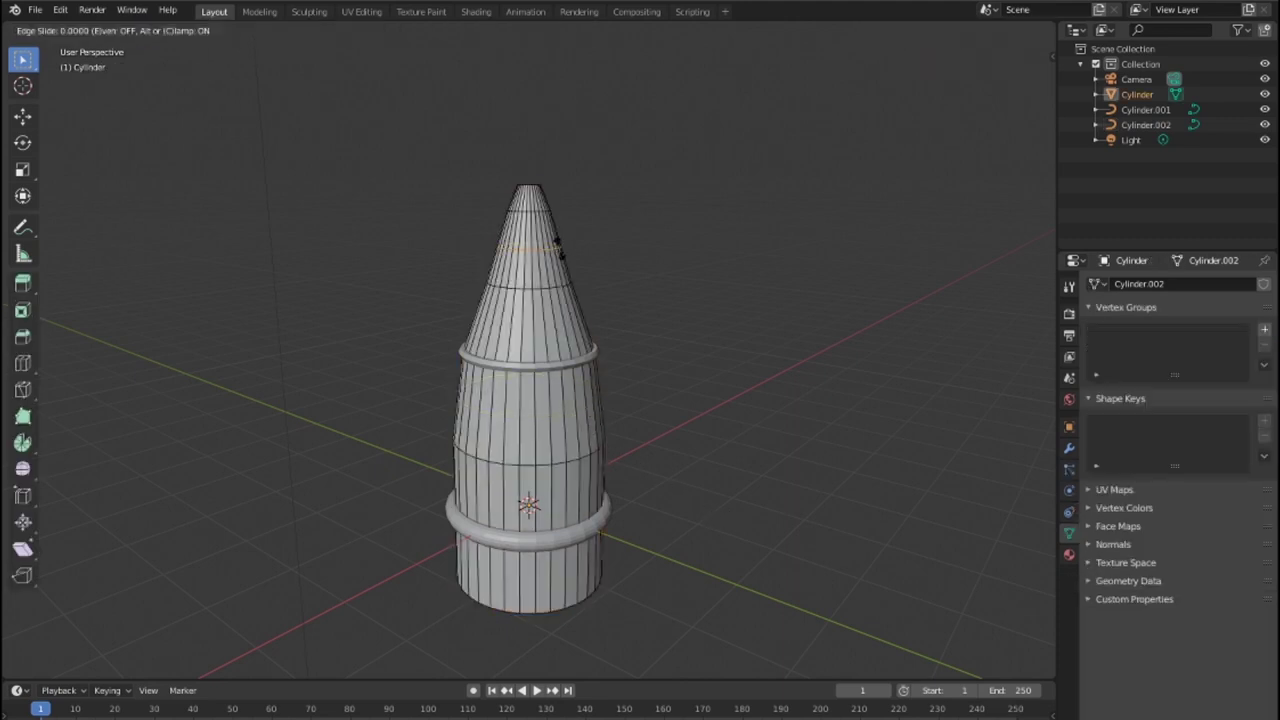
{"action": "left_click", "coordinate": [628, 236]}
{"action": "key", "text": "F3"}
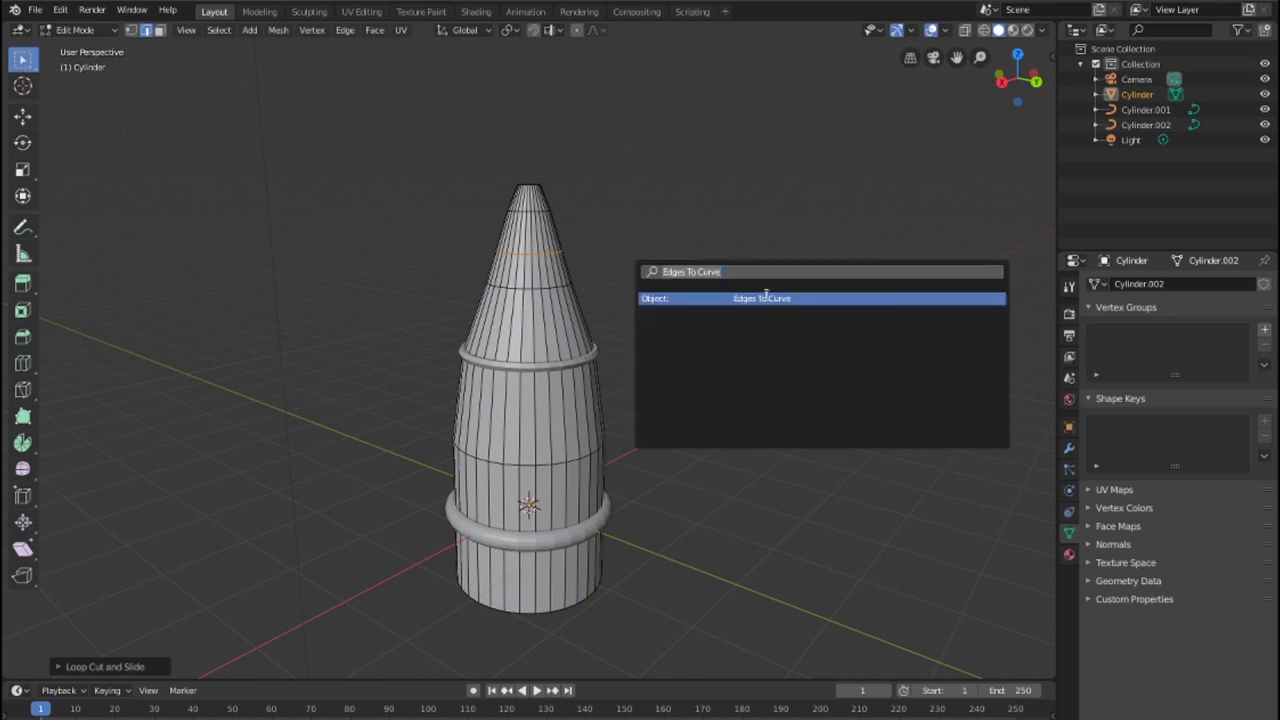
{"action": "left_click", "coordinate": [771, 299]}
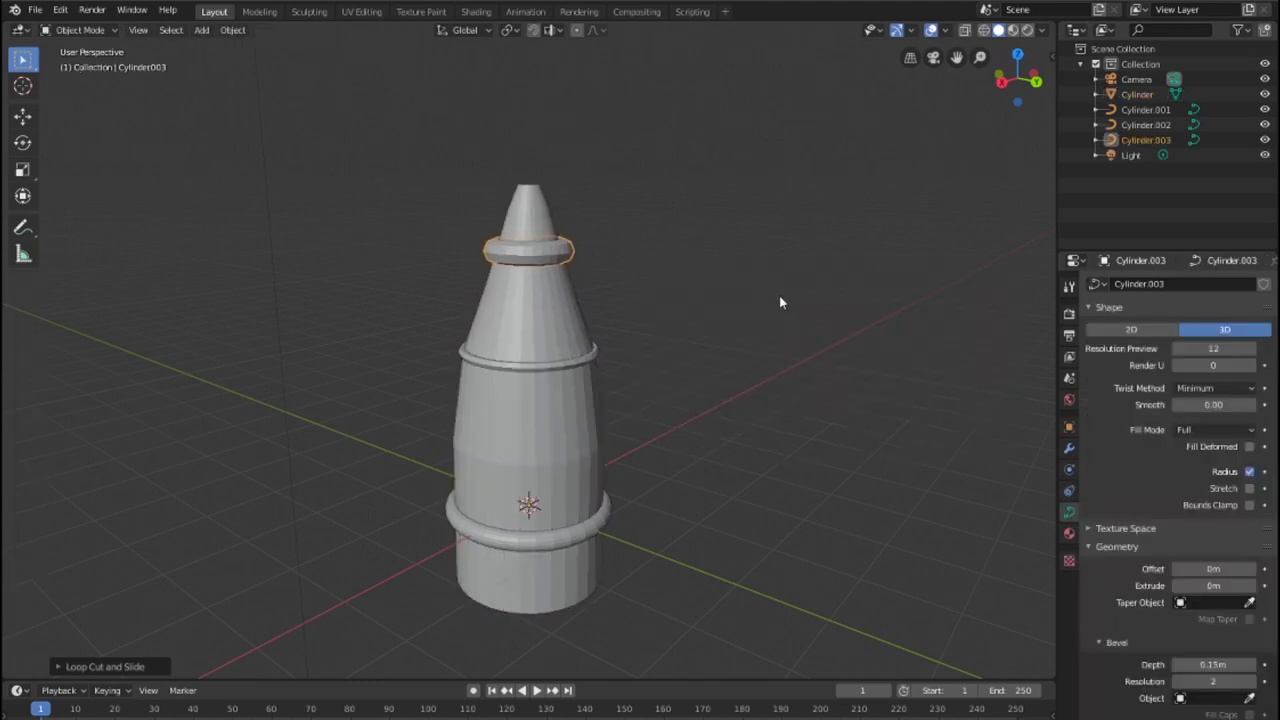
{"action": "left_click", "coordinate": [749, 400]}
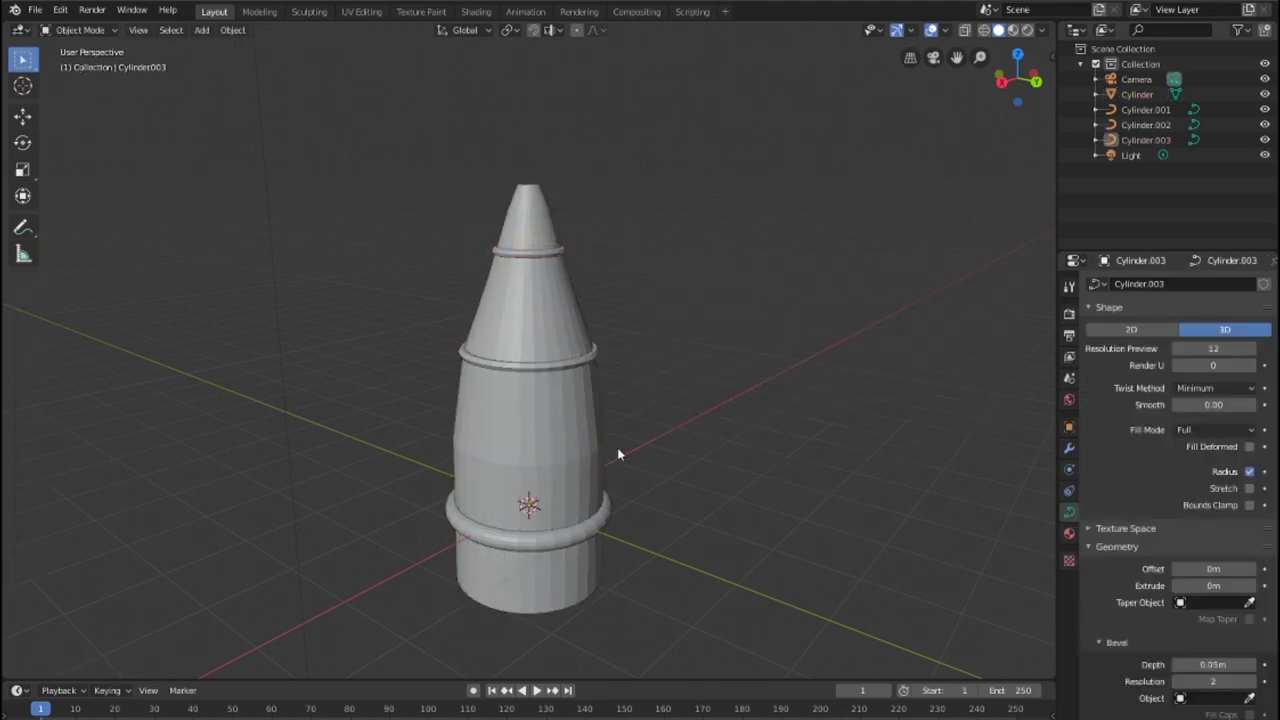
{"action": "left_click", "coordinate": [60, 10]}
{"action": "left_click", "coordinate": [103, 214]}
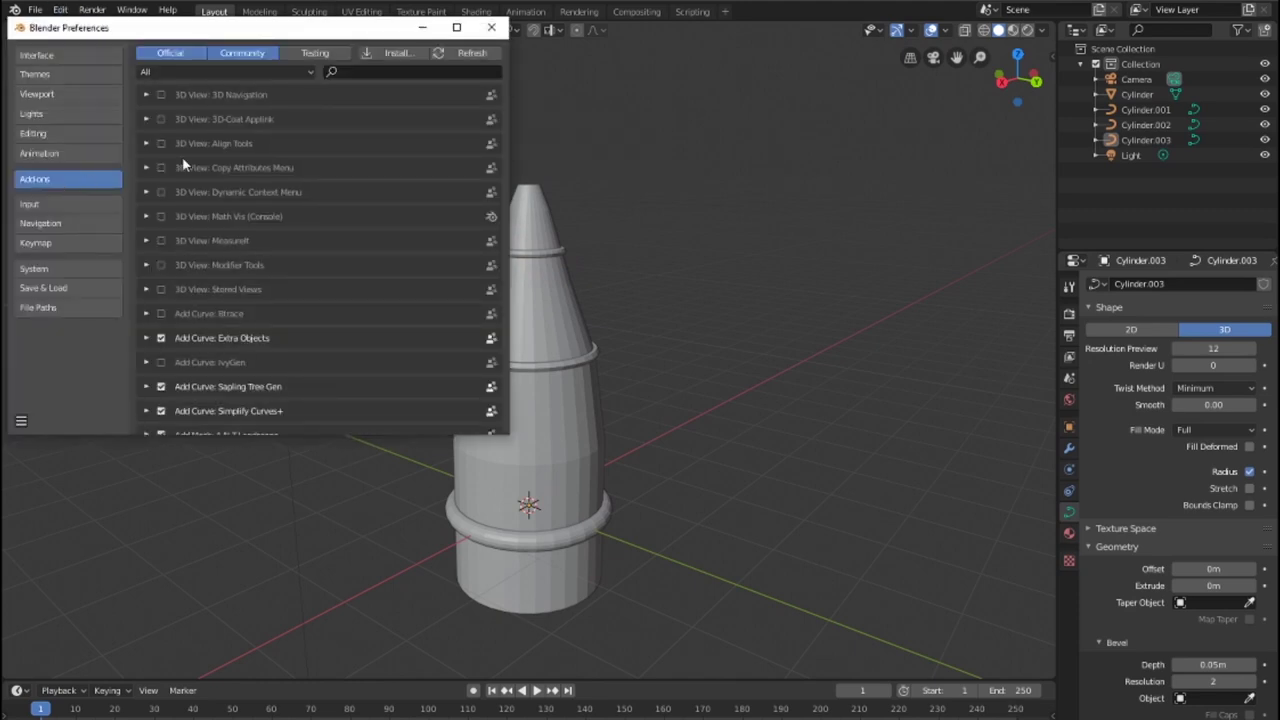
Start an add-on install and browse to the H: drive's BLENDAR DETA/BLENDAR PLUGIN folder
{"action": "left_click", "coordinate": [398, 54]}
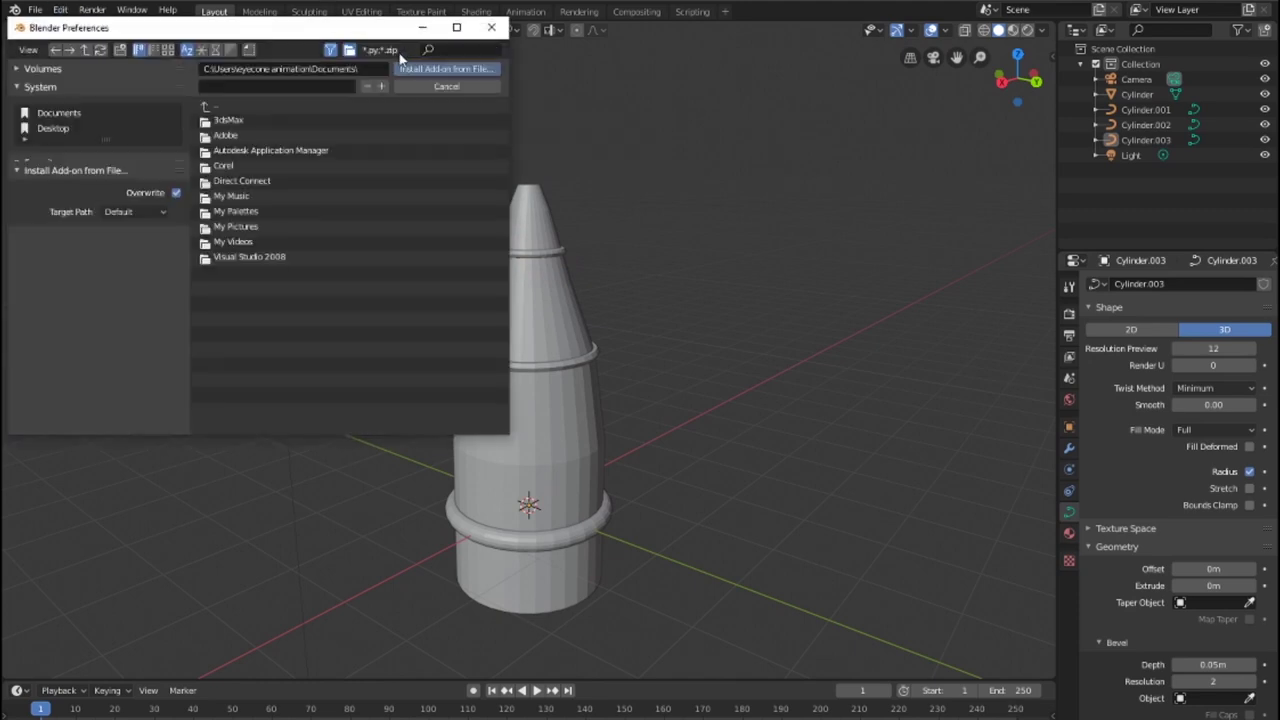
{"action": "left_click", "coordinate": [44, 70]}
{"action": "left_click", "coordinate": [46, 111]}
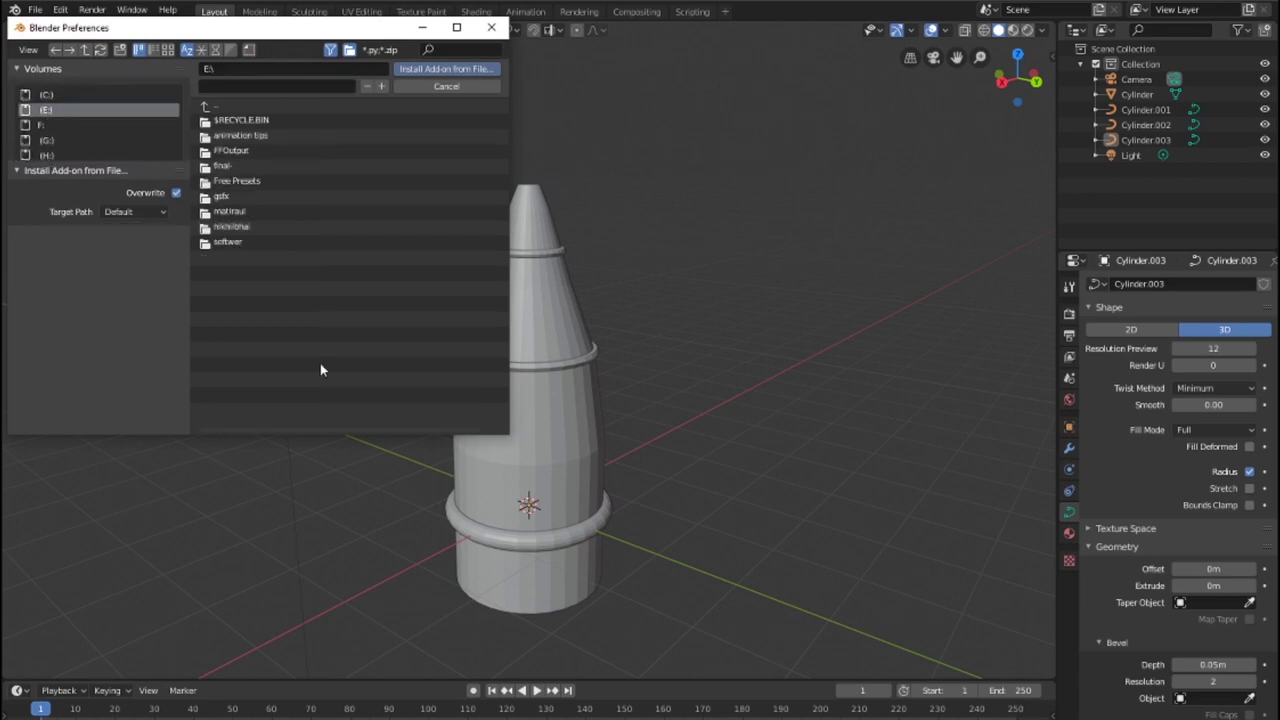
{"action": "scroll", "coordinate": [129, 131], "scroll_direction": "down", "scroll_amount": 2}
{"action": "left_click", "coordinate": [59, 124]}
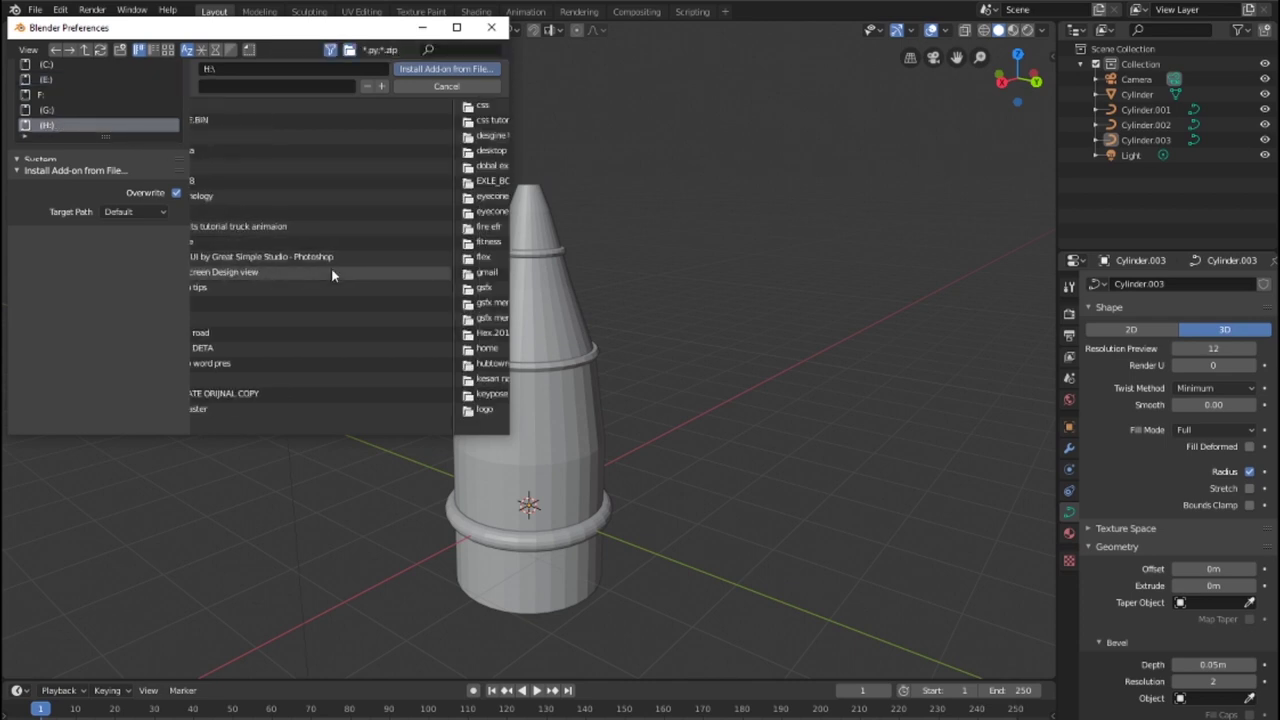
{"action": "double_click", "coordinate": [252, 348]}
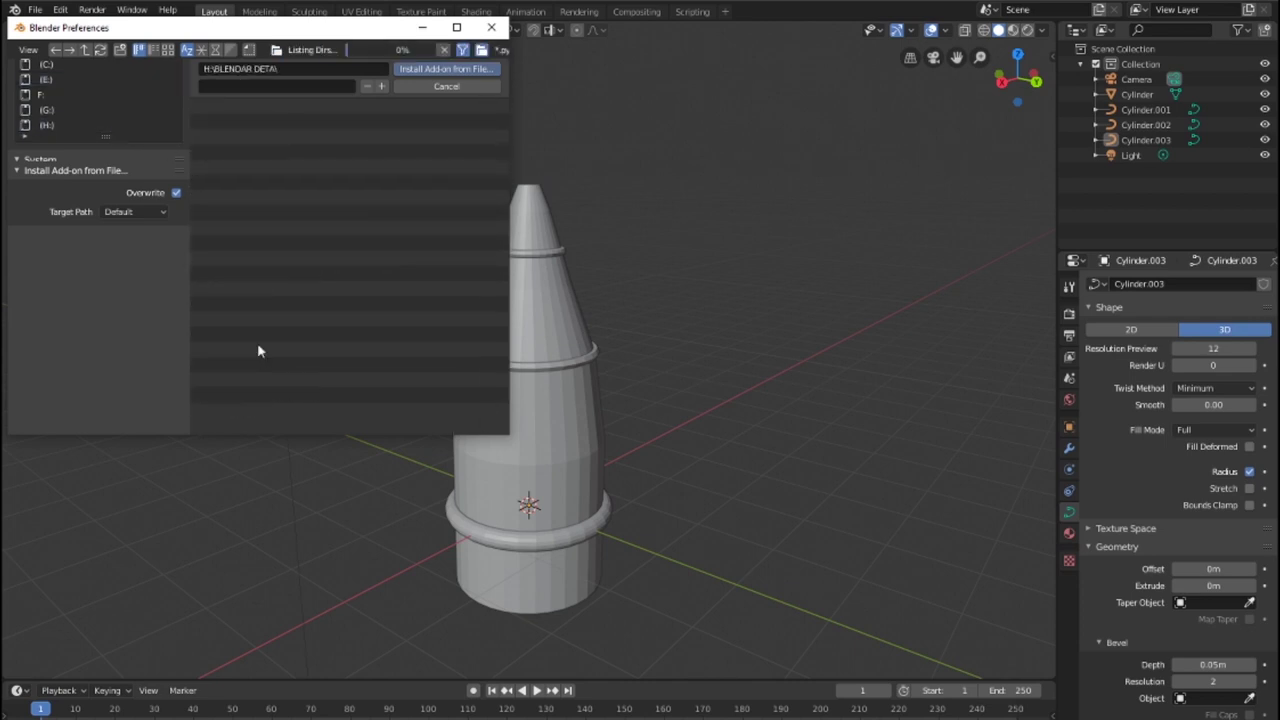
{"action": "double_click", "coordinate": [284, 165]}
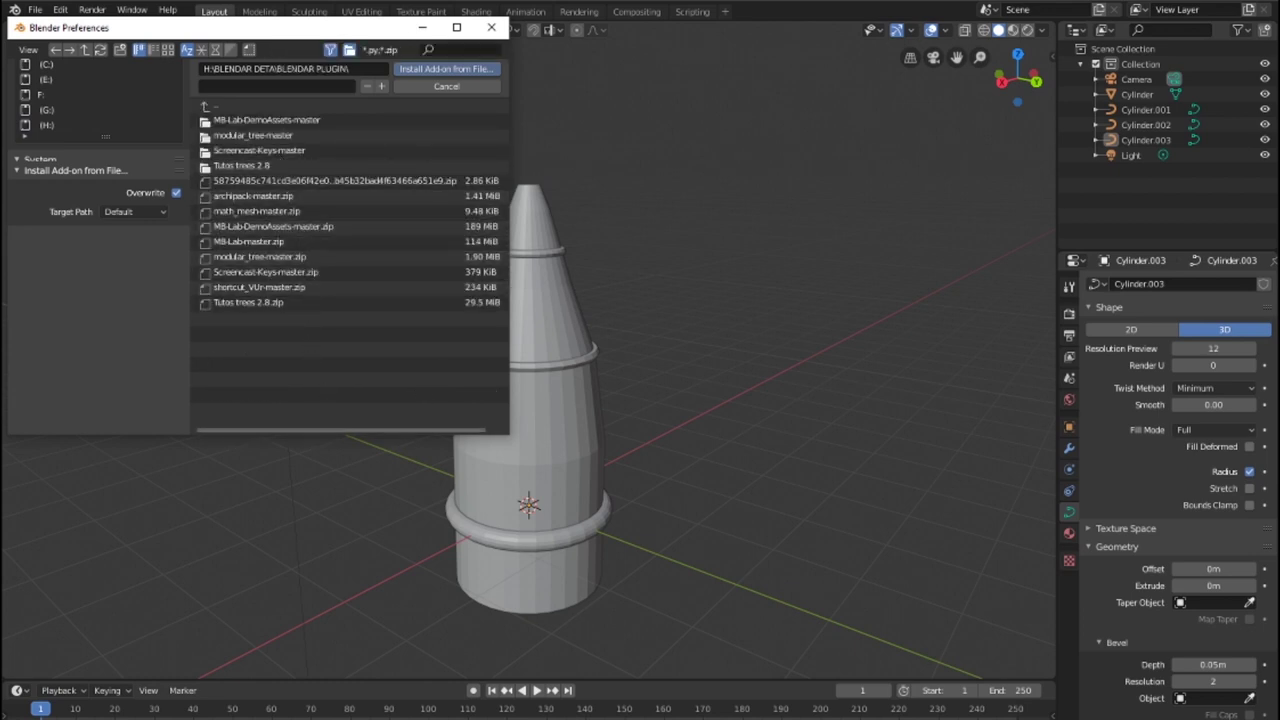
Pick Edge_To_Curve.py and install it as an add-on from file
{"action": "key", "text": "alt+Tab"}
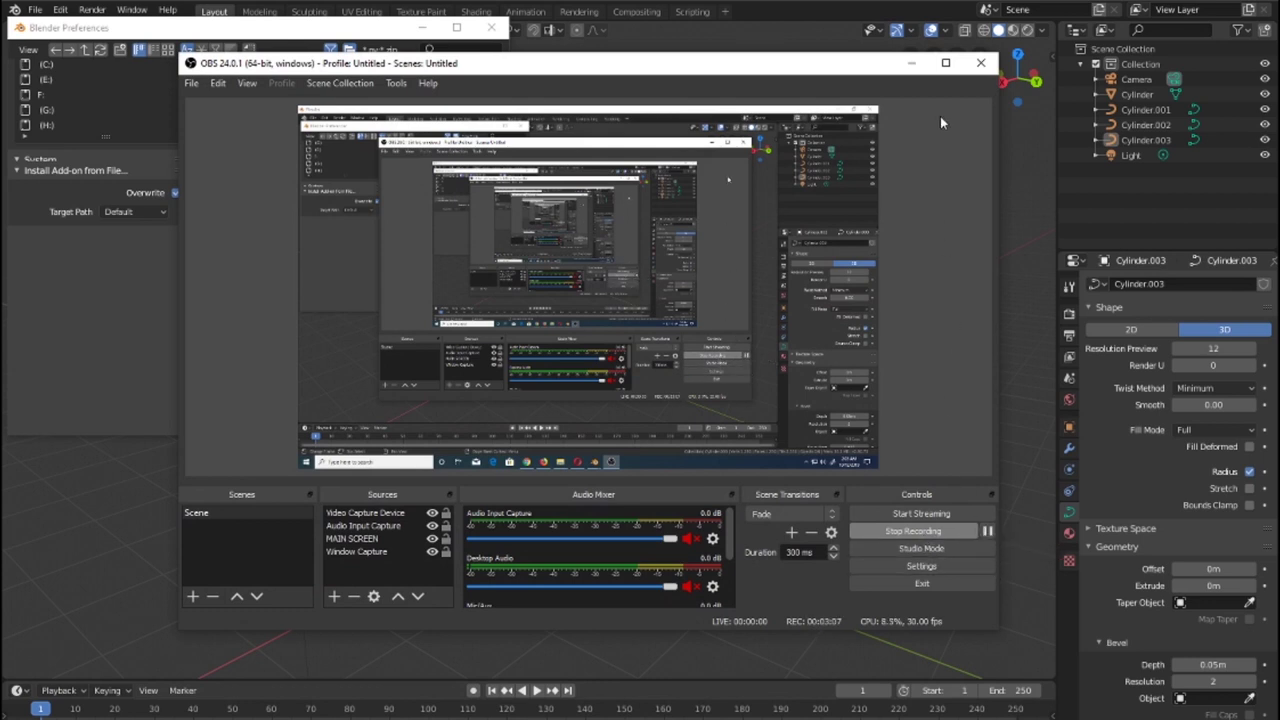
{"action": "left_click", "coordinate": [911, 62]}
{"action": "left_click", "coordinate": [296, 122]}
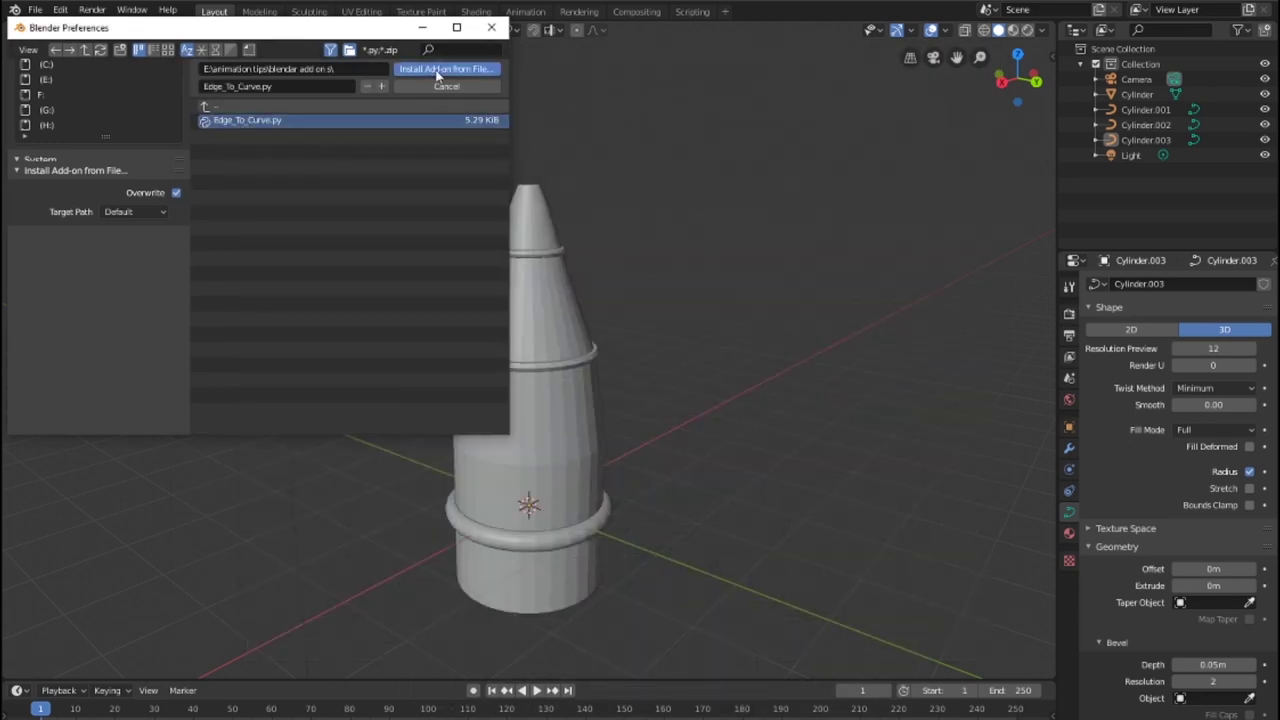
{"action": "left_click", "coordinate": [440, 69]}
{"action": "left_click", "coordinate": [400, 71]}
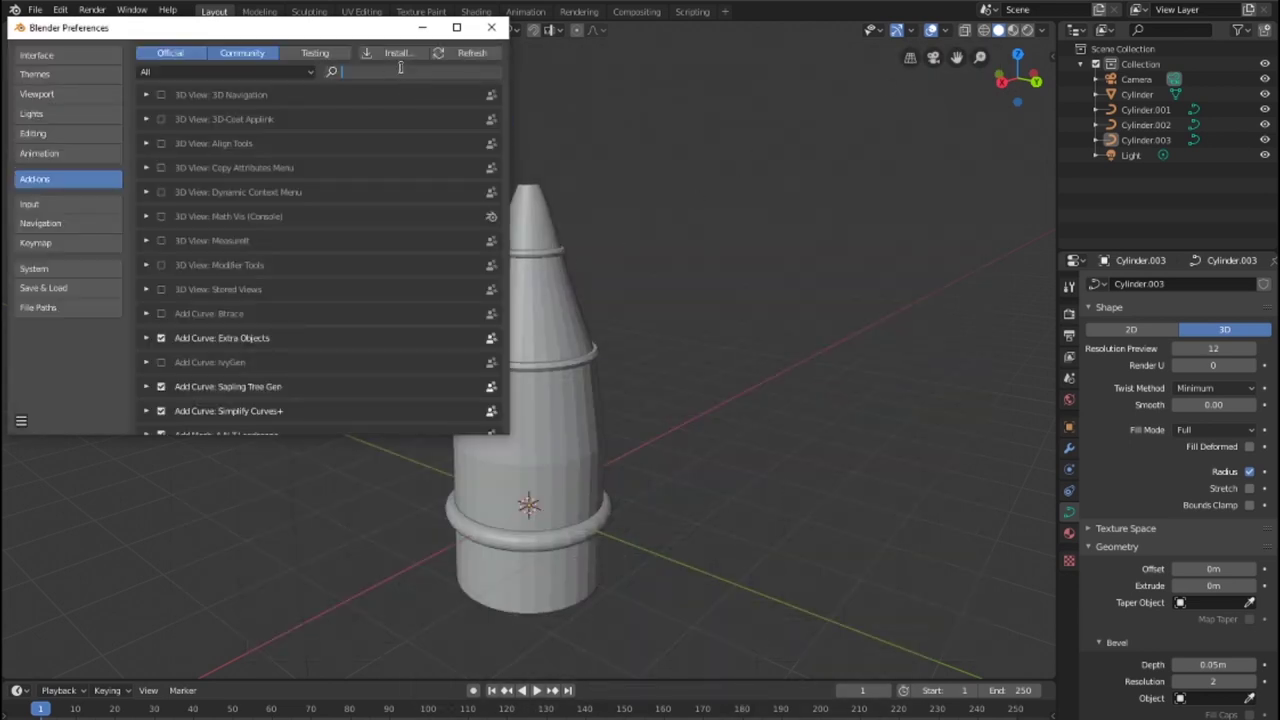
Search the add-ons list for 'edg' to show Object: Edges To Curve
{"action": "type", "text": "edg"}
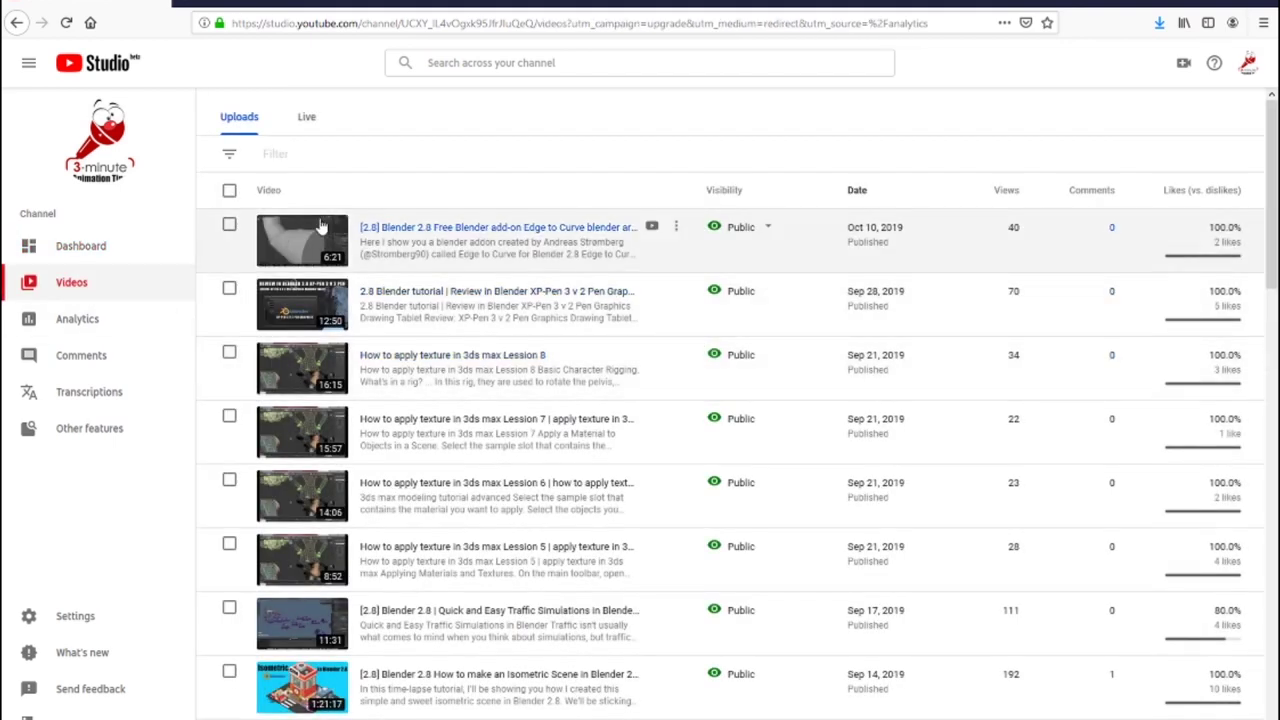
Open the Edge to Curve video's watch page and follow its description link to GitHub
{"action": "left_click", "coordinate": [307, 237]}
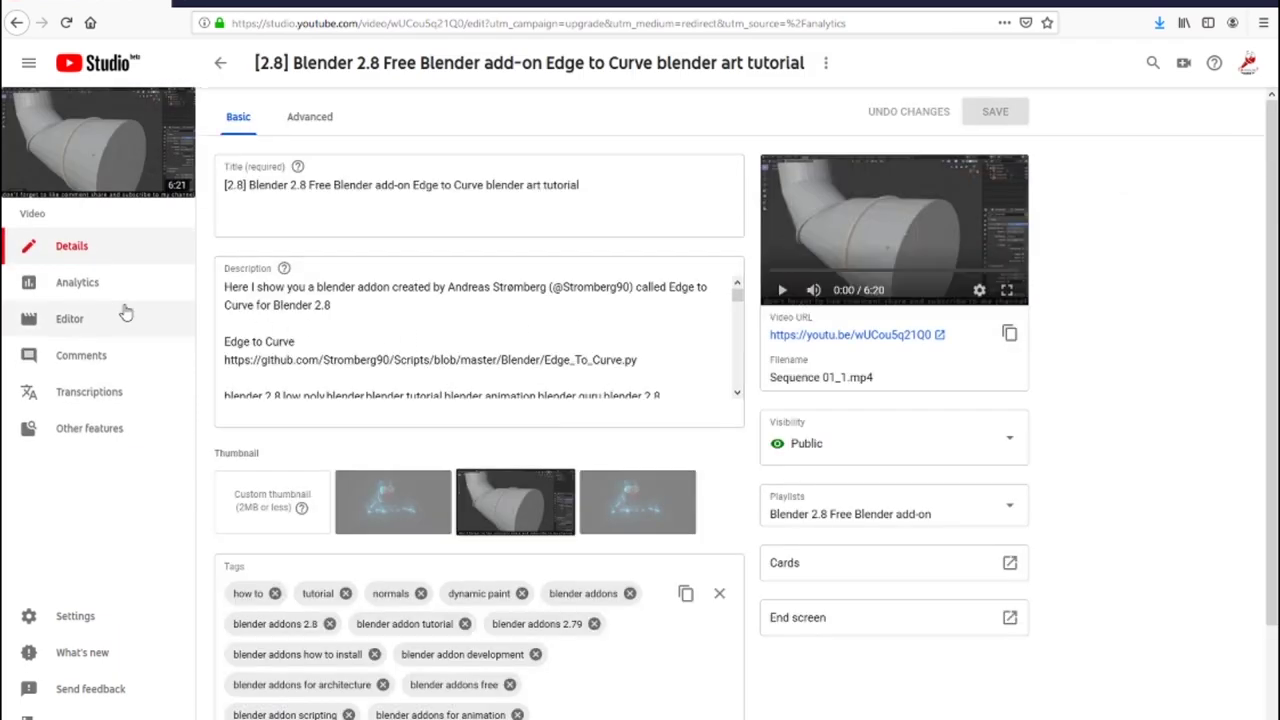
{"action": "left_click", "coordinate": [912, 195]}
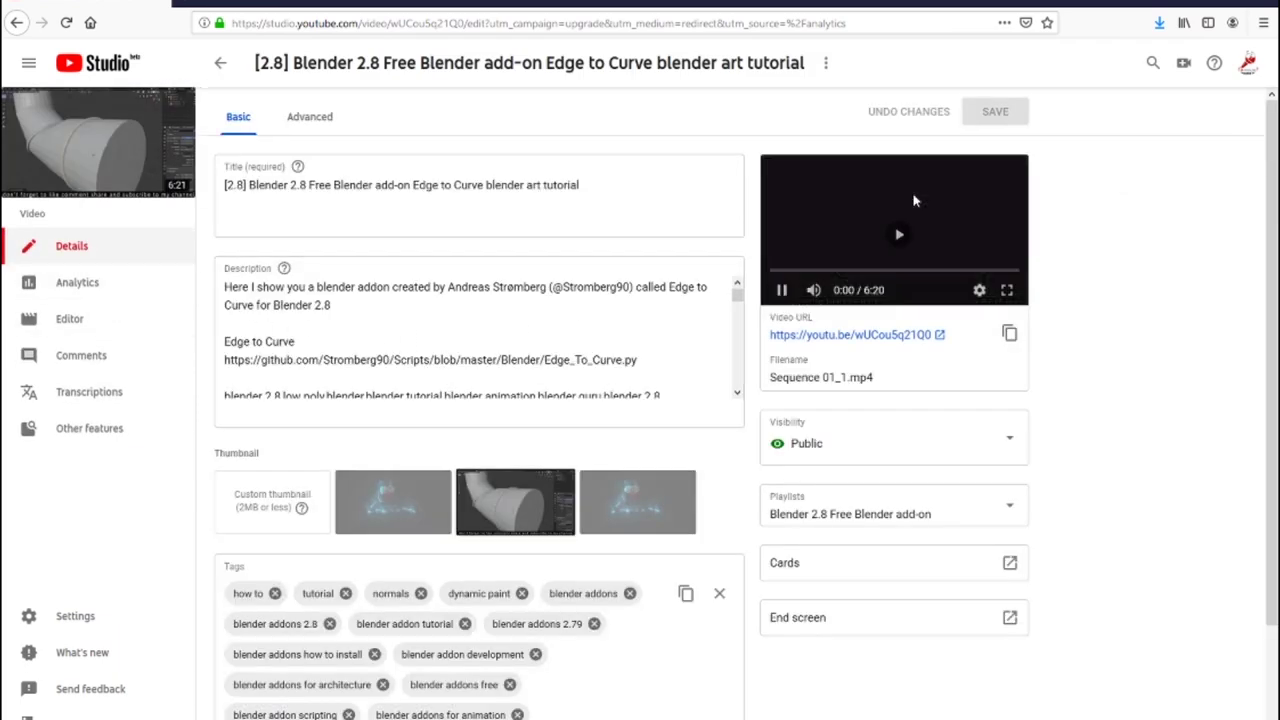
{"action": "left_click", "coordinate": [874, 337]}
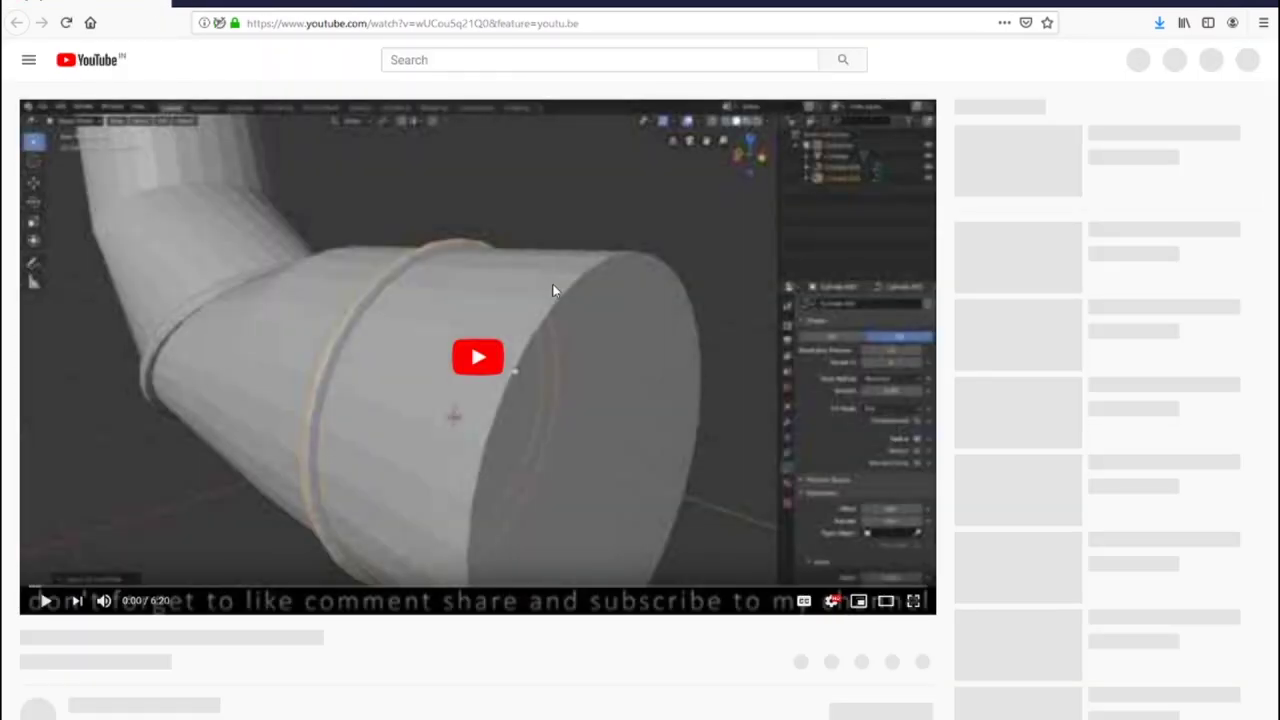
{"action": "scroll", "coordinate": [554, 286], "scroll_direction": "down", "scroll_amount": 5}
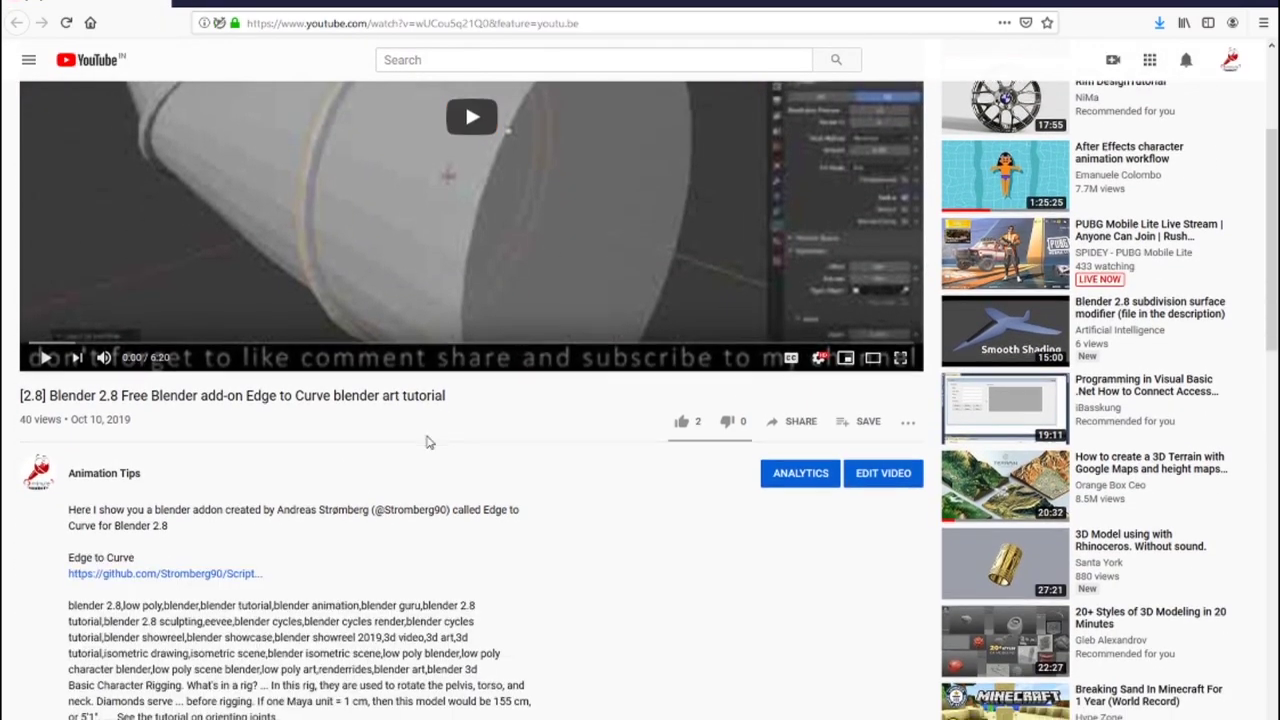
{"action": "scroll", "coordinate": [426, 442], "scroll_direction": "down", "scroll_amount": 3}
{"action": "left_click", "coordinate": [212, 345]}
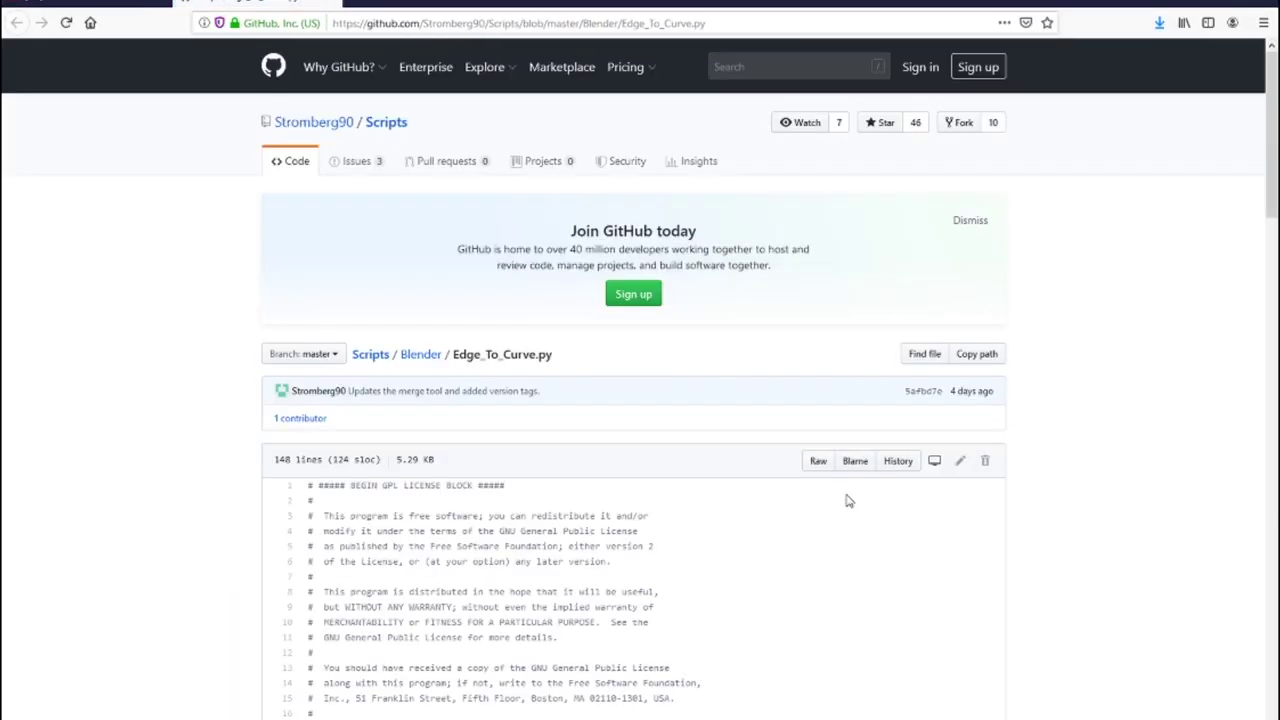
Save the raw Edge_To_Curve.py via Save Link As, overwriting the existing copy
{"action": "right_click", "coordinate": [818, 461]}
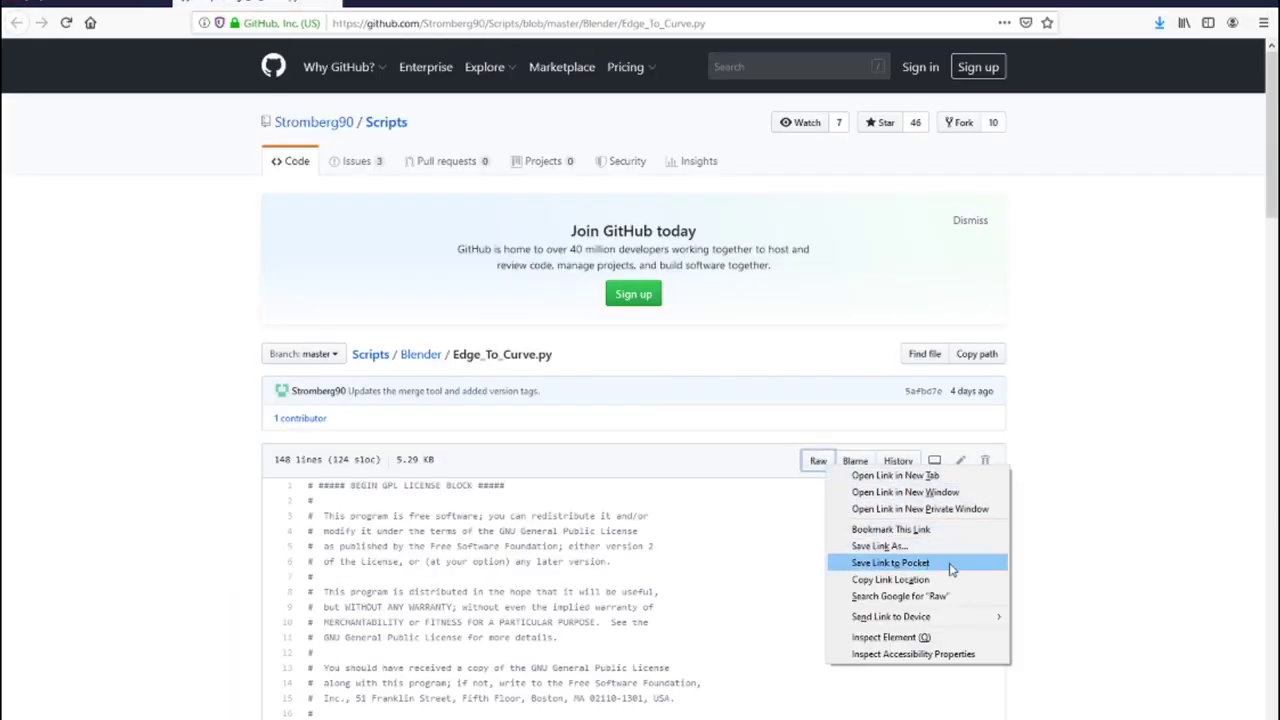
{"action": "left_click", "coordinate": [900, 547]}
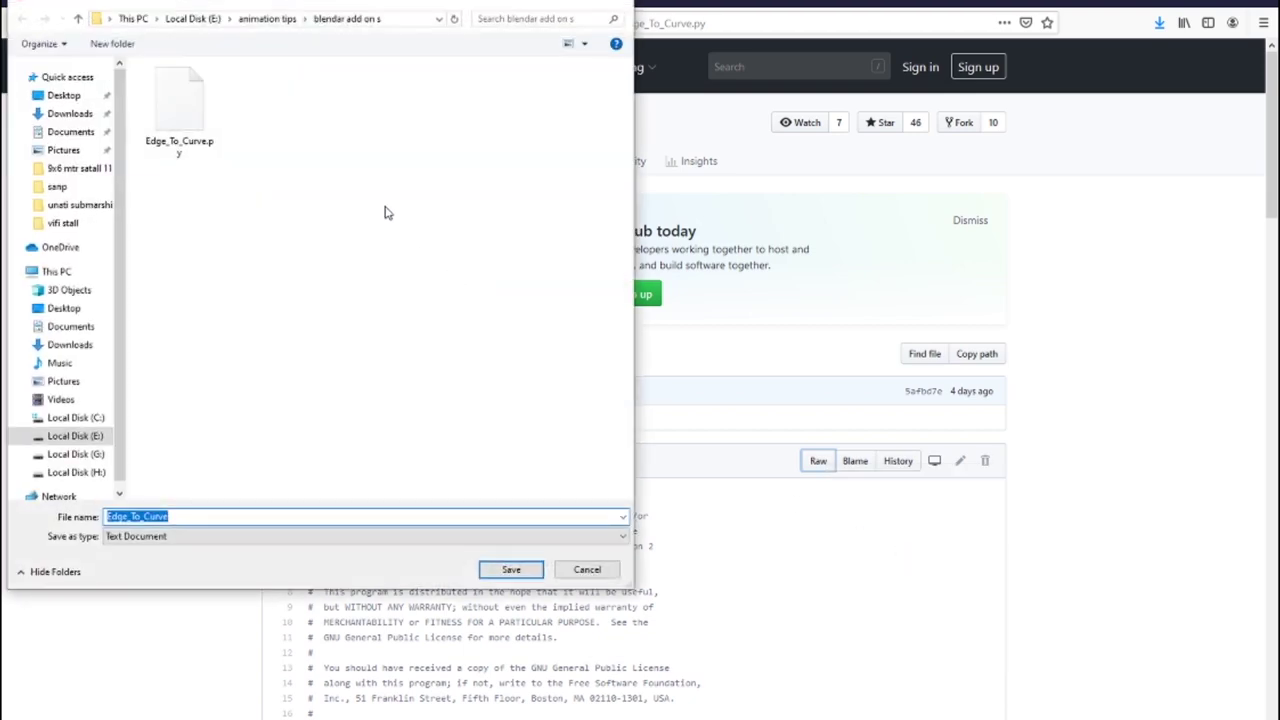
{"action": "left_click", "coordinate": [511, 569]}
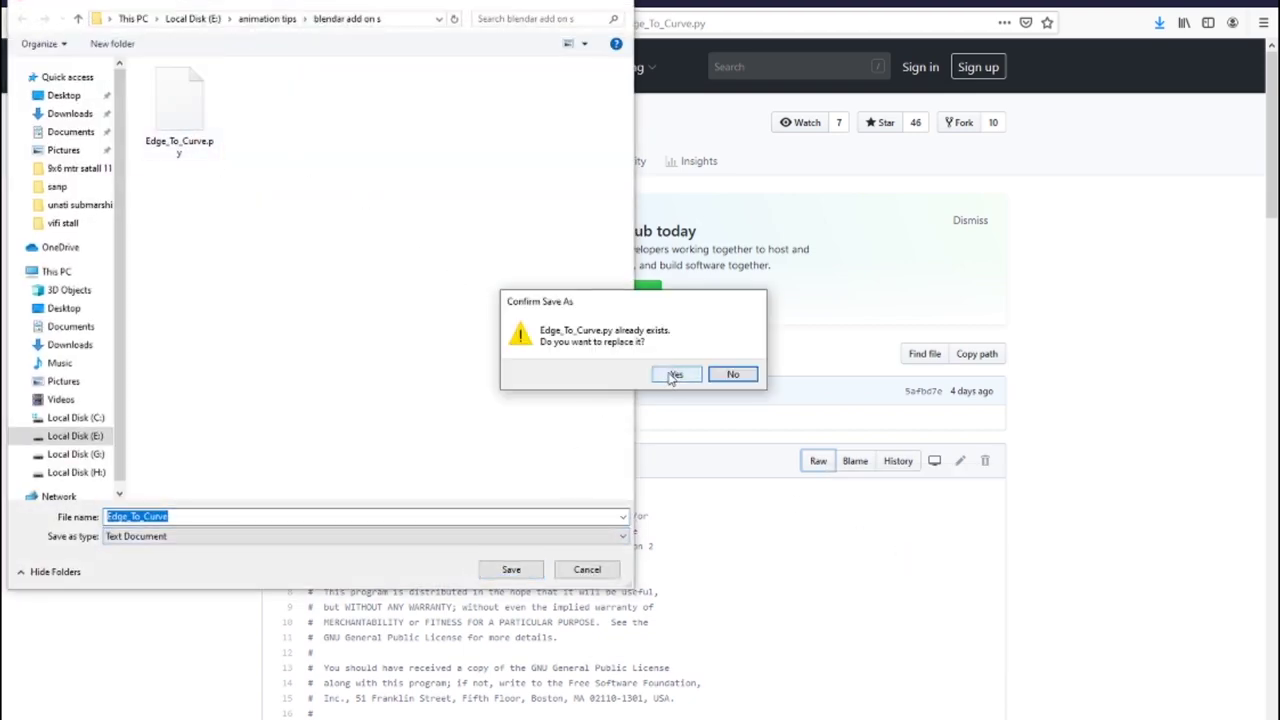
{"action": "left_click", "coordinate": [677, 372]}
{"action": "left_click", "coordinate": [660, 625]}
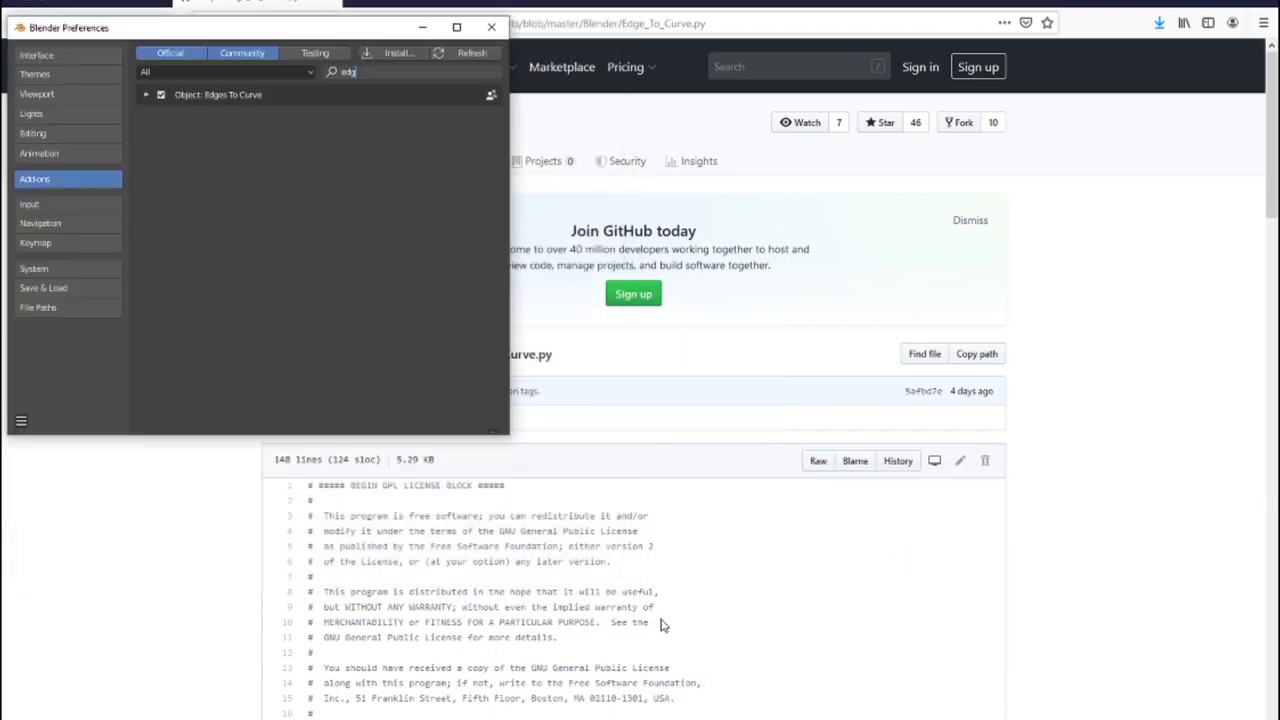
Install Edge_To_Curve.py as an add-on, close Preferences, and select the bullet's cylinder
{"action": "left_click", "coordinate": [400, 54]}
{"action": "left_click", "coordinate": [230, 119]}
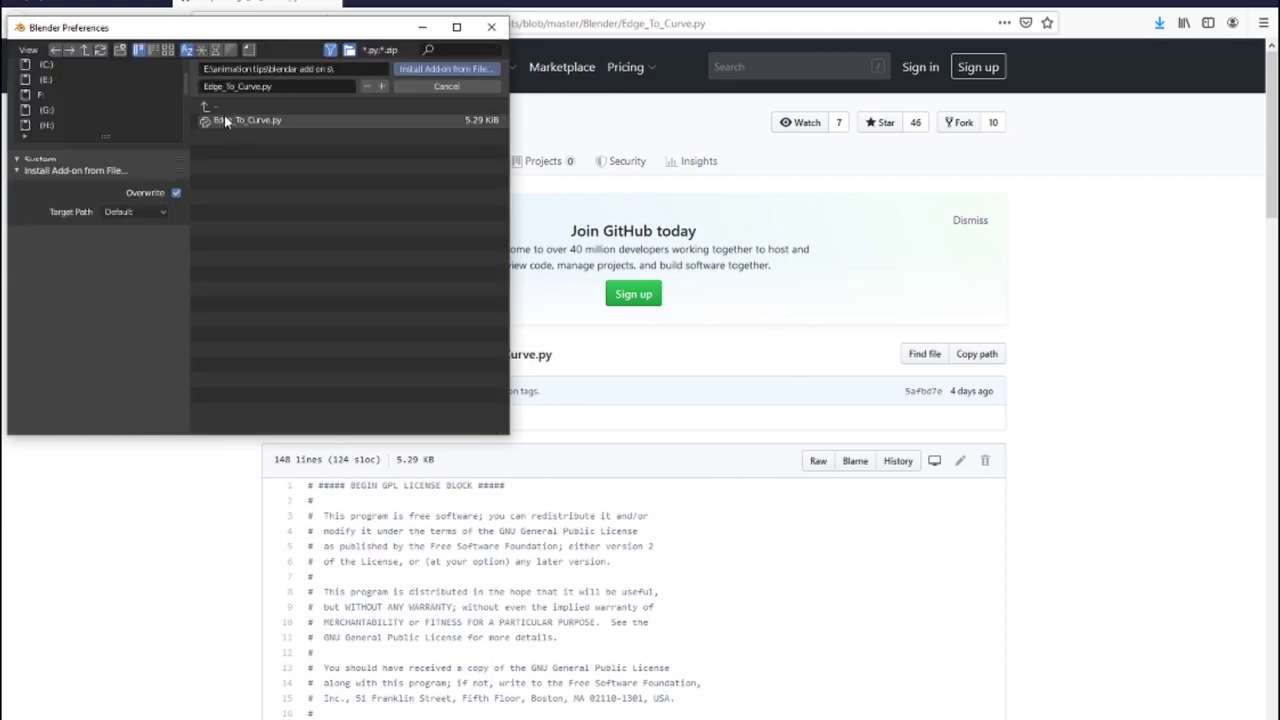
{"action": "left_click", "coordinate": [444, 68]}
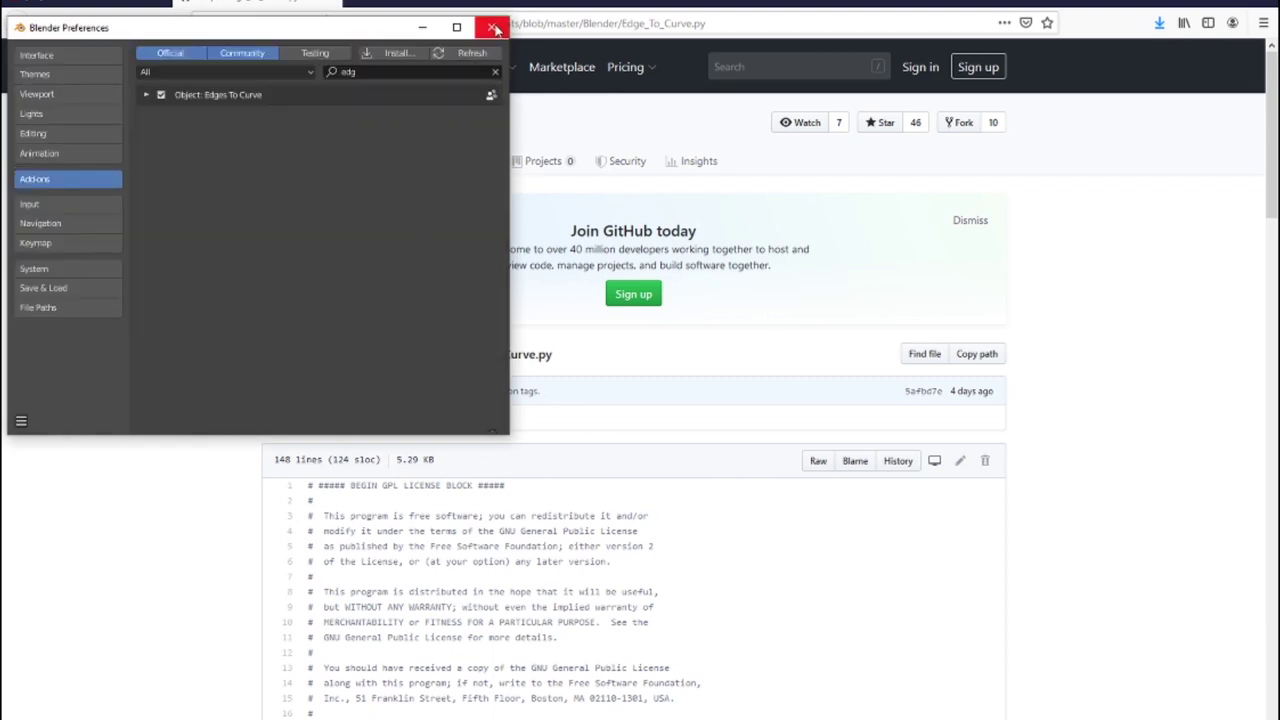
{"action": "left_click", "coordinate": [491, 27]}
{"action": "left_click", "coordinate": [667, 716]}
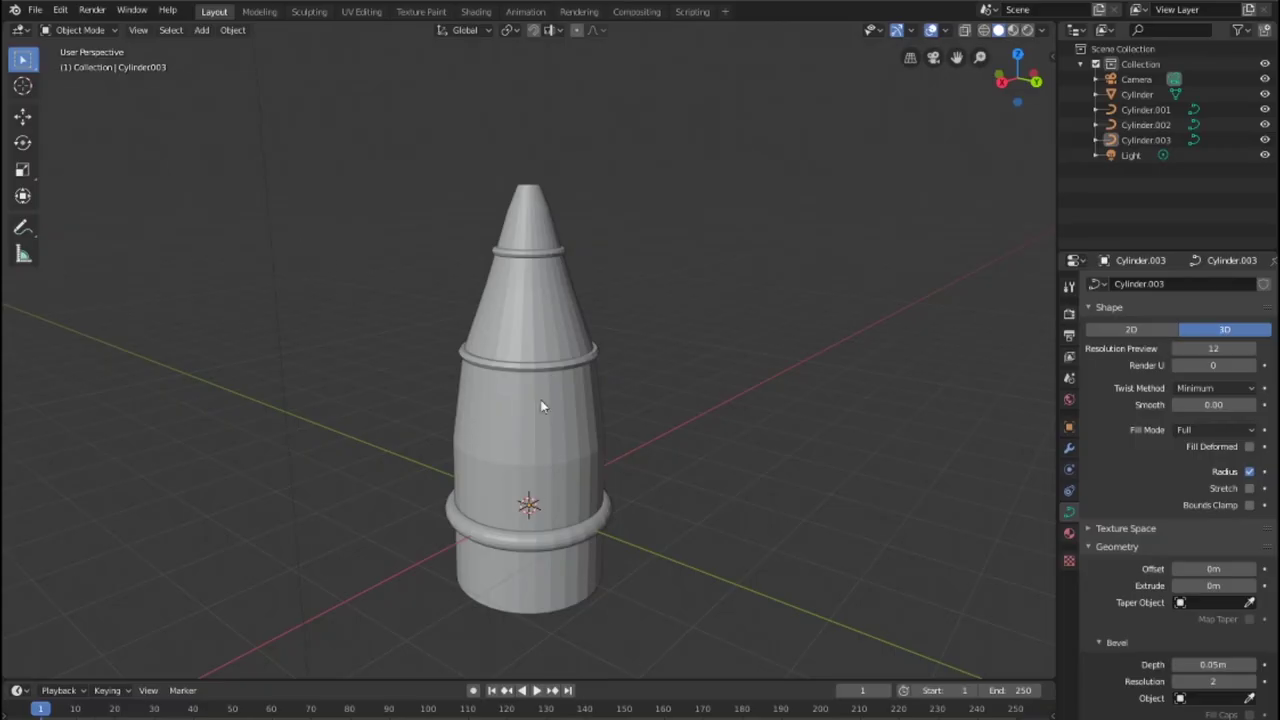
{"action": "left_click", "coordinate": [542, 405]}
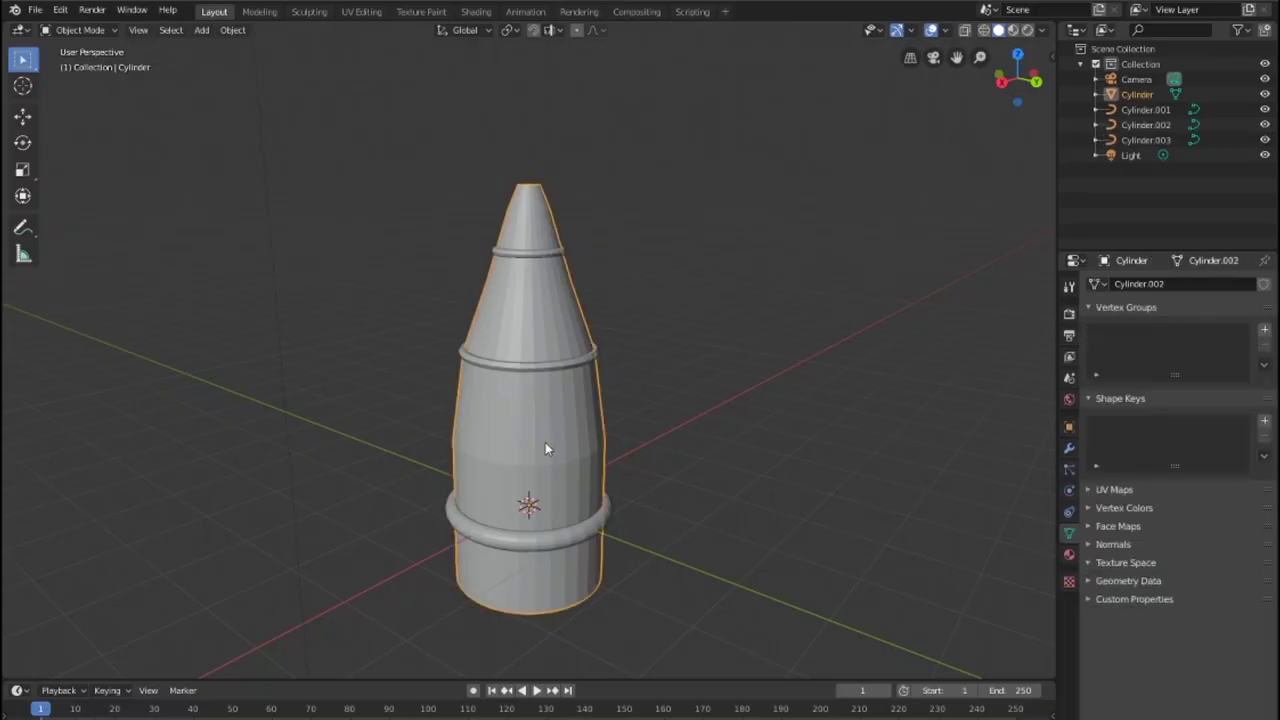
Add an edge loop centred around the bullet's body in Edit Mode
{"action": "key", "text": "Tab"}
{"action": "key", "text": "ctrl+r"}
{"action": "left_click", "coordinate": [546, 416]}
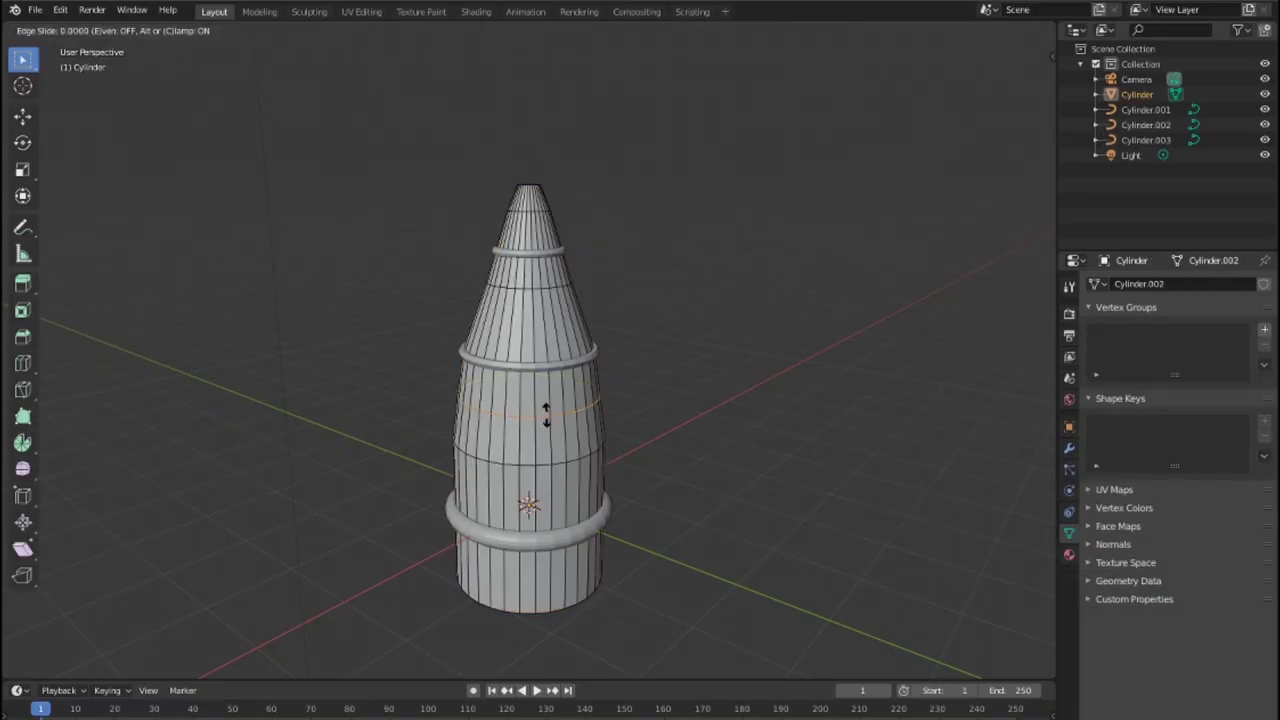
{"action": "right_click", "coordinate": [546, 416]}
Convert the new loop into curve ring Cylinder.004 with Edges To Curve
{"action": "key", "text": "F3"}
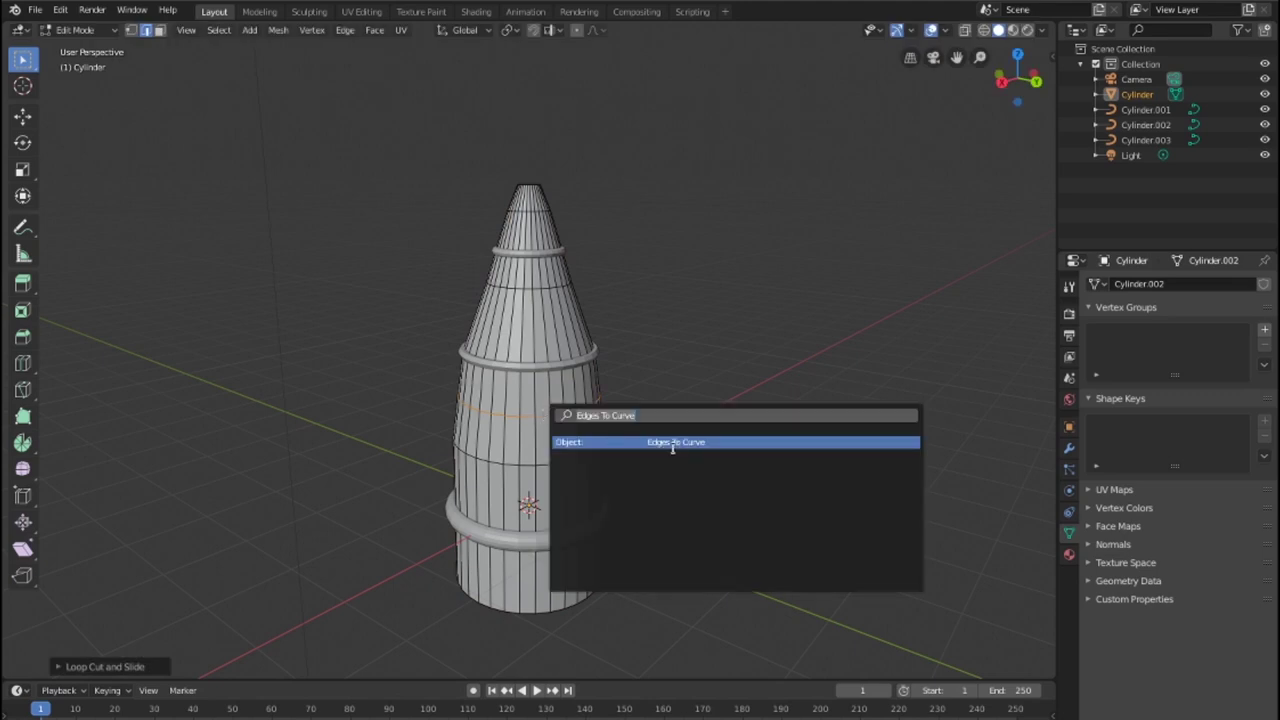
{"action": "left_click", "coordinate": [672, 443]}
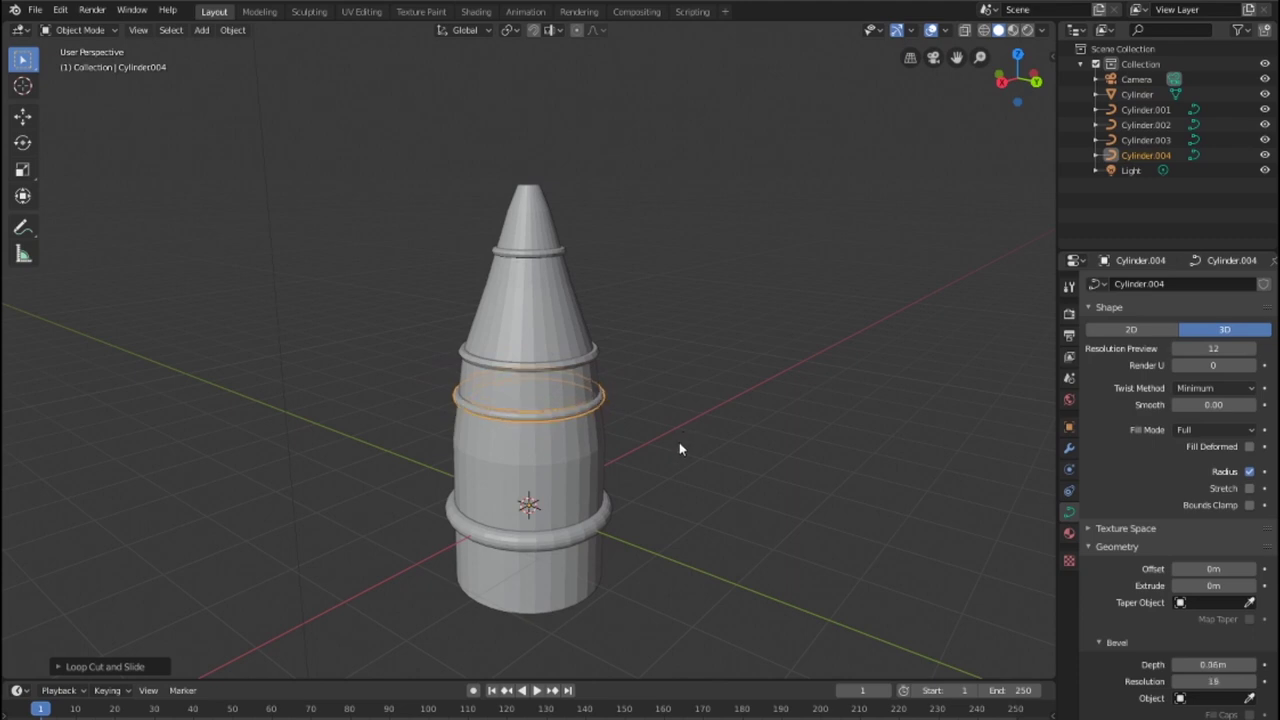
{"action": "left_click", "coordinate": [679, 449]}
{"action": "mouse_move", "coordinate": [679, 449]}
{"action": "middle_mouse_down"}
{"action": "mouse_move", "coordinate": [573, 304]}
{"action": "mouse_move", "coordinate": [325, 386]}
{"action": "mouse_move", "coordinate": [572, 319]}
{"action": "mouse_move", "coordinate": [577, 196]}
{"action": "middle_mouse_up"}
Select the cylinder's bottom rim and convert it into curve ring Cylinder.005
{"action": "left_click", "coordinate": [591, 450]}
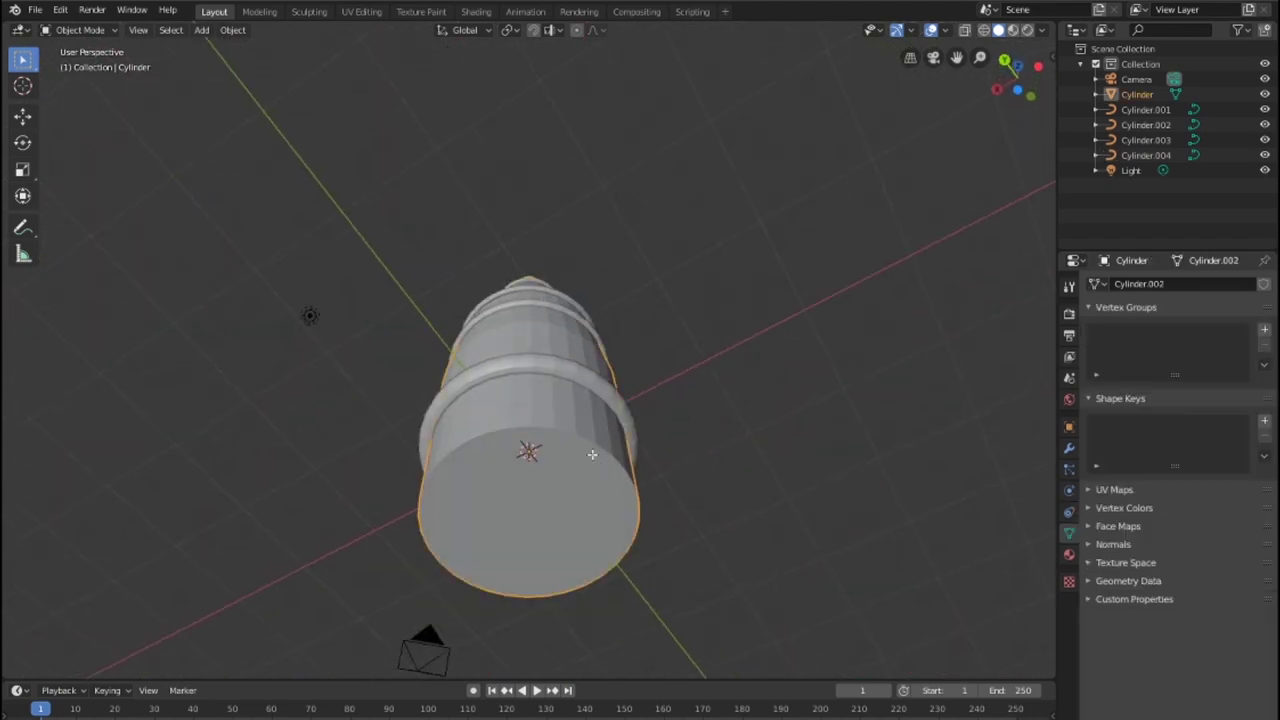
{"action": "key", "text": "Tab"}
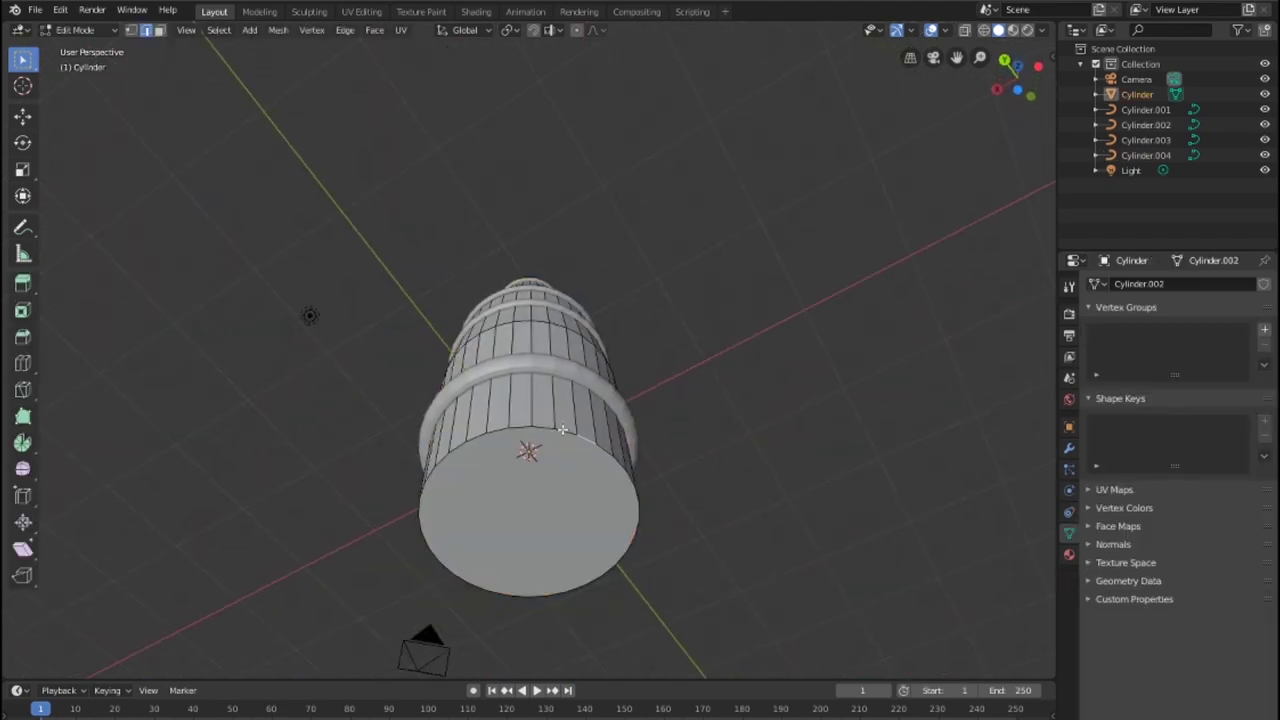
{"action": "middle_click_drag", "start_coordinate": [591, 556], "coordinate": [485, 390]}
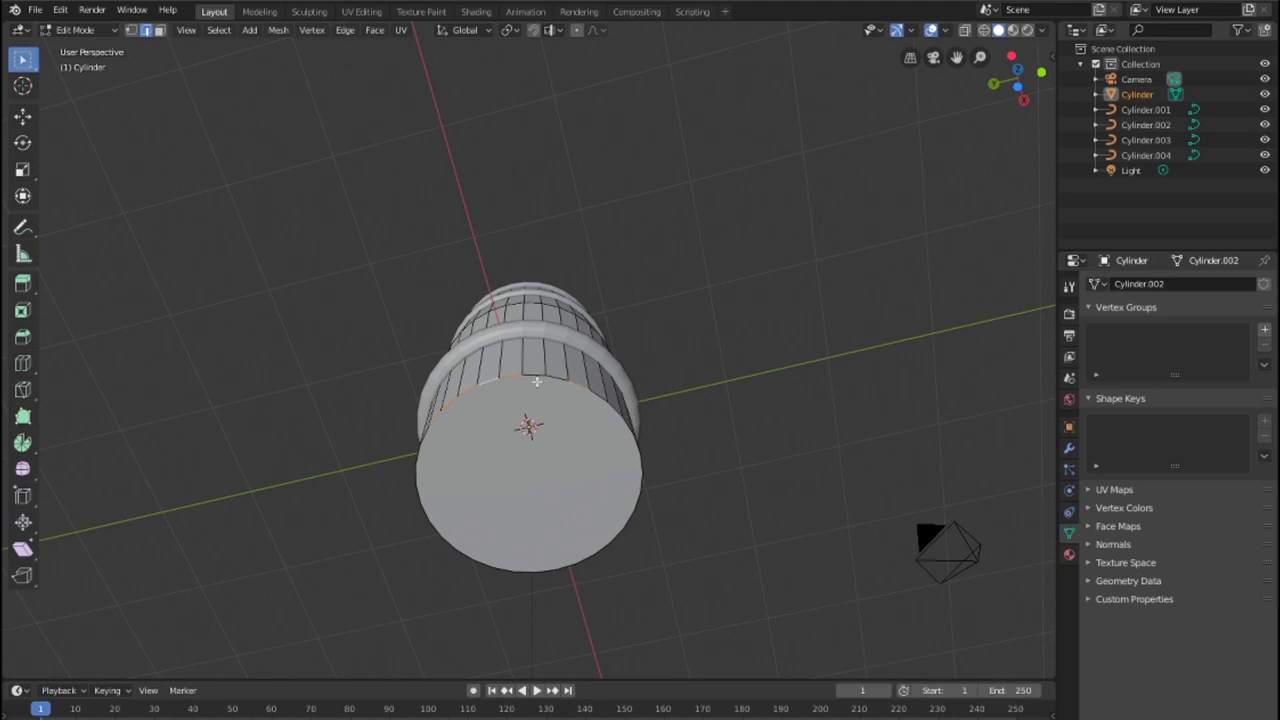
{"action": "middle_click_drag", "start_coordinate": [616, 485], "coordinate": [616, 522]}
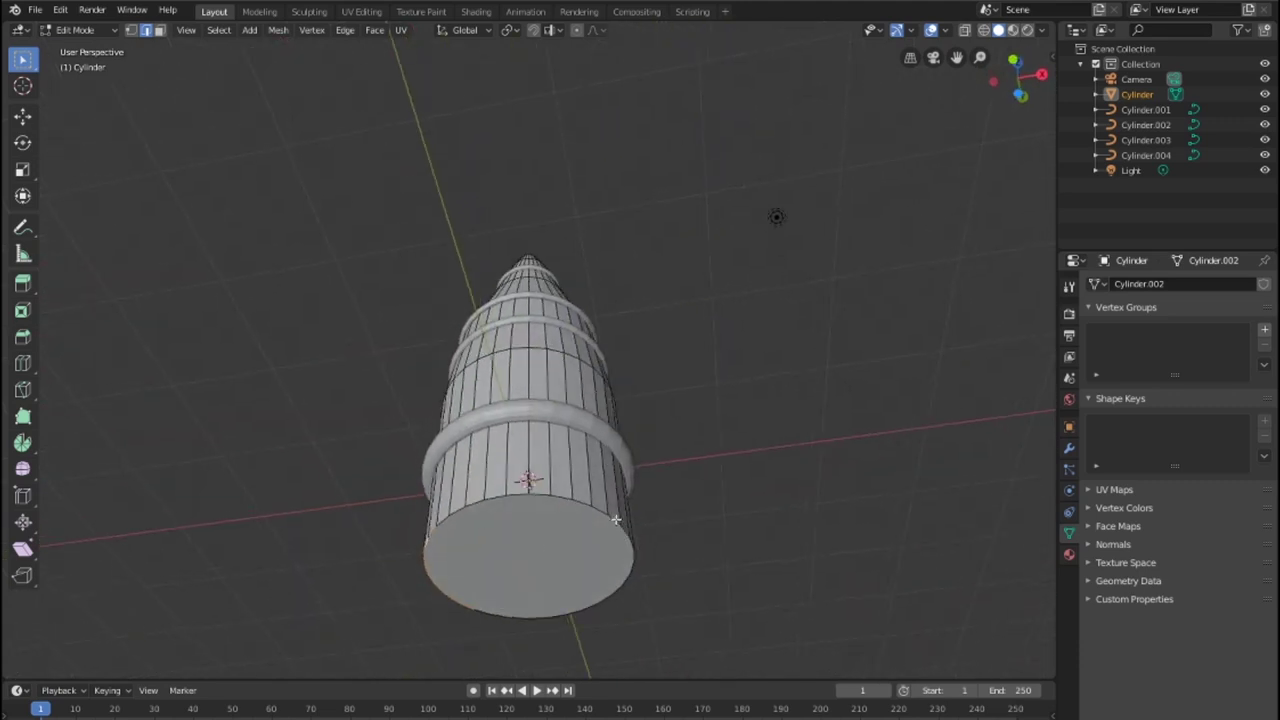
{"action": "left_click", "coordinate": [616, 519], "text": "ctrl"}
{"action": "middle_click_drag", "start_coordinate": [633, 548], "coordinate": [632, 538]}
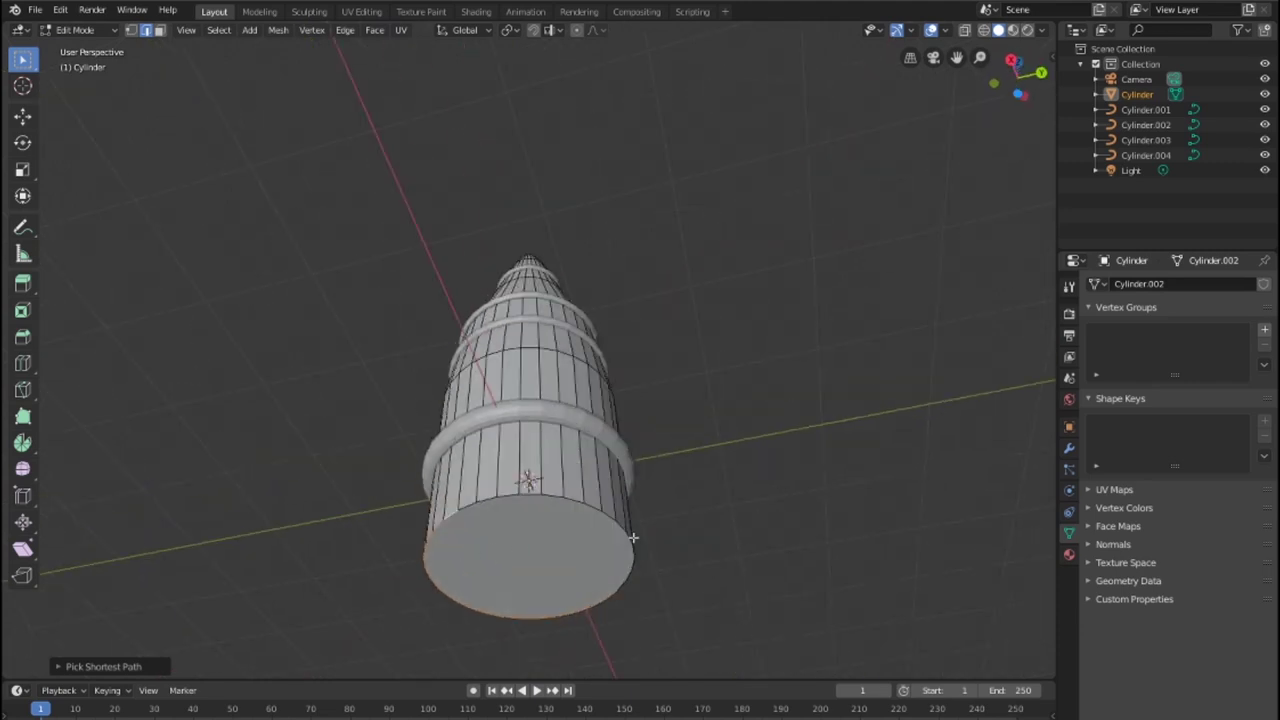
{"action": "middle_click_drag", "start_coordinate": [661, 584], "coordinate": [618, 550]}
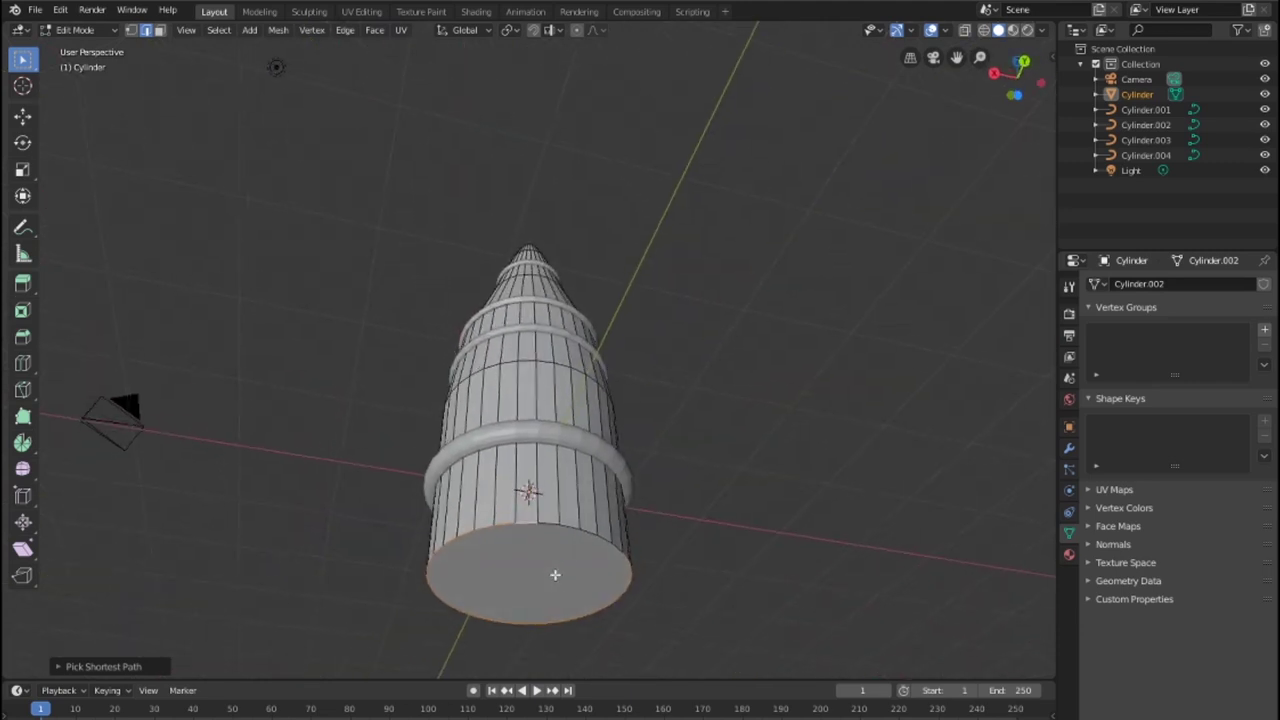
{"action": "left_click", "coordinate": [618, 550], "text": "ctrl"}
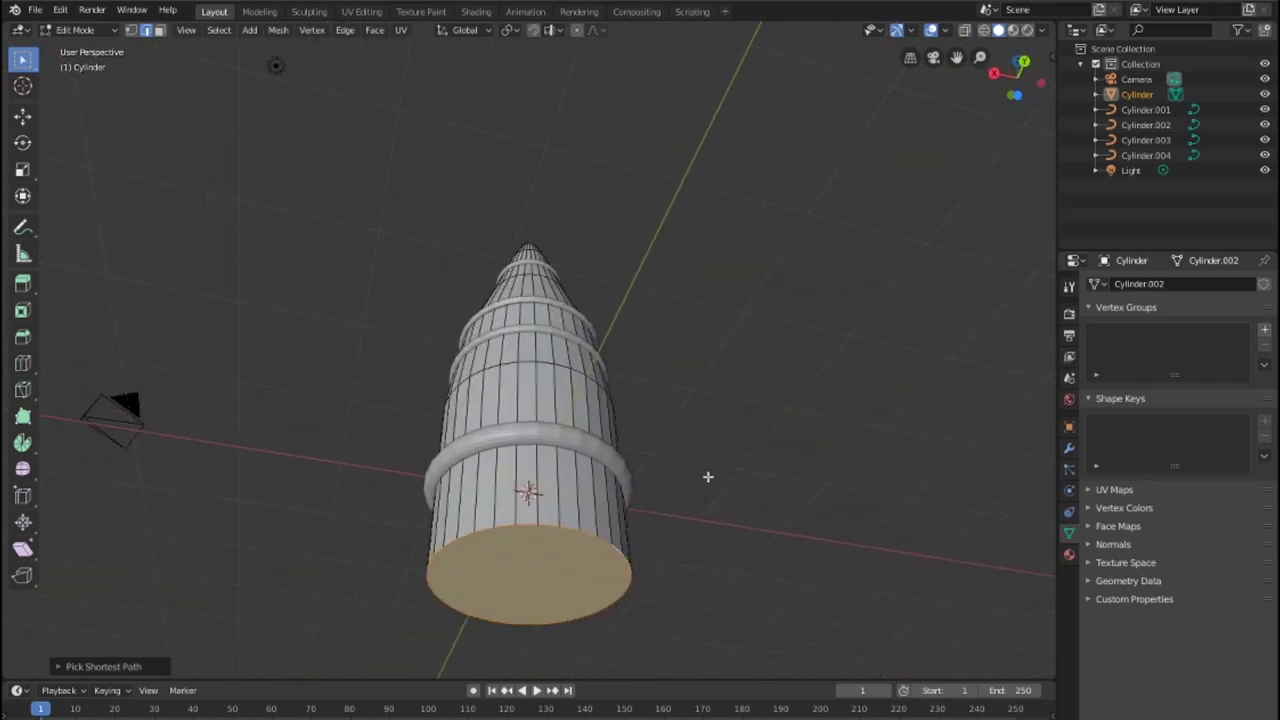
{"action": "key", "text": "p"}
{"action": "left_click", "coordinate": [830, 503]}
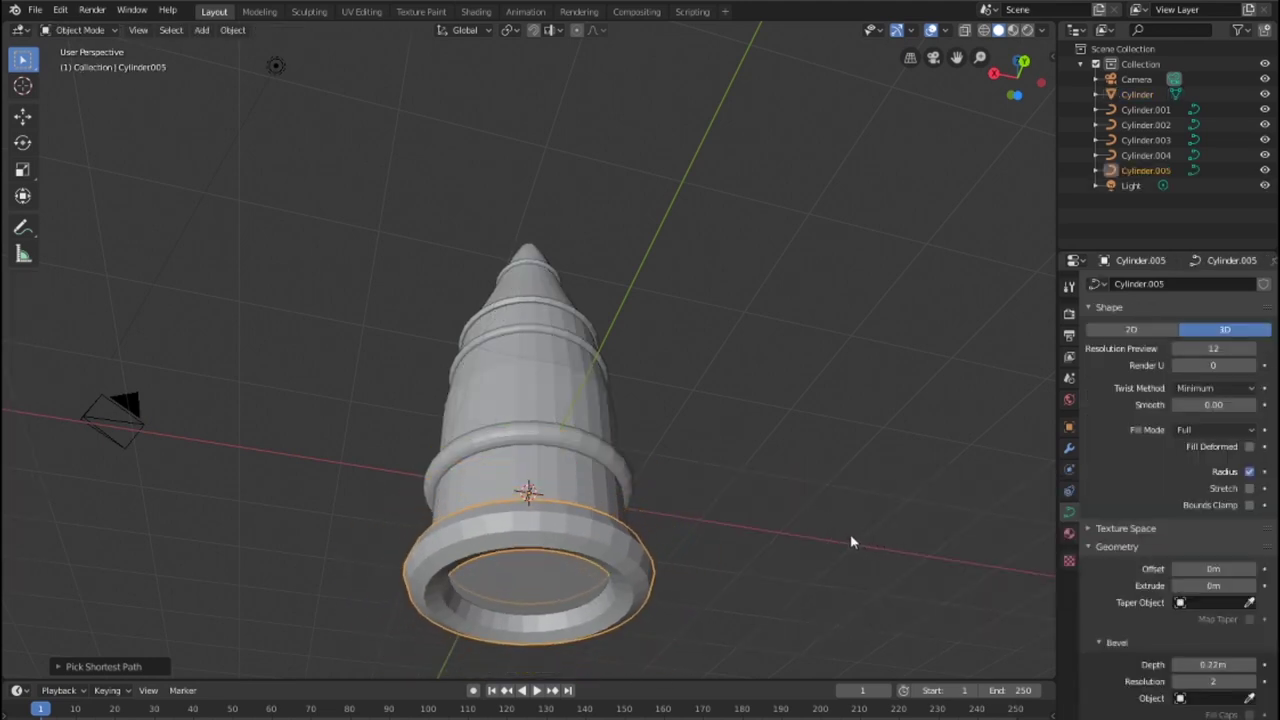
Deselect the base ring and orbit to inspect the bullet upright
{"action": "left_click", "coordinate": [729, 289]}
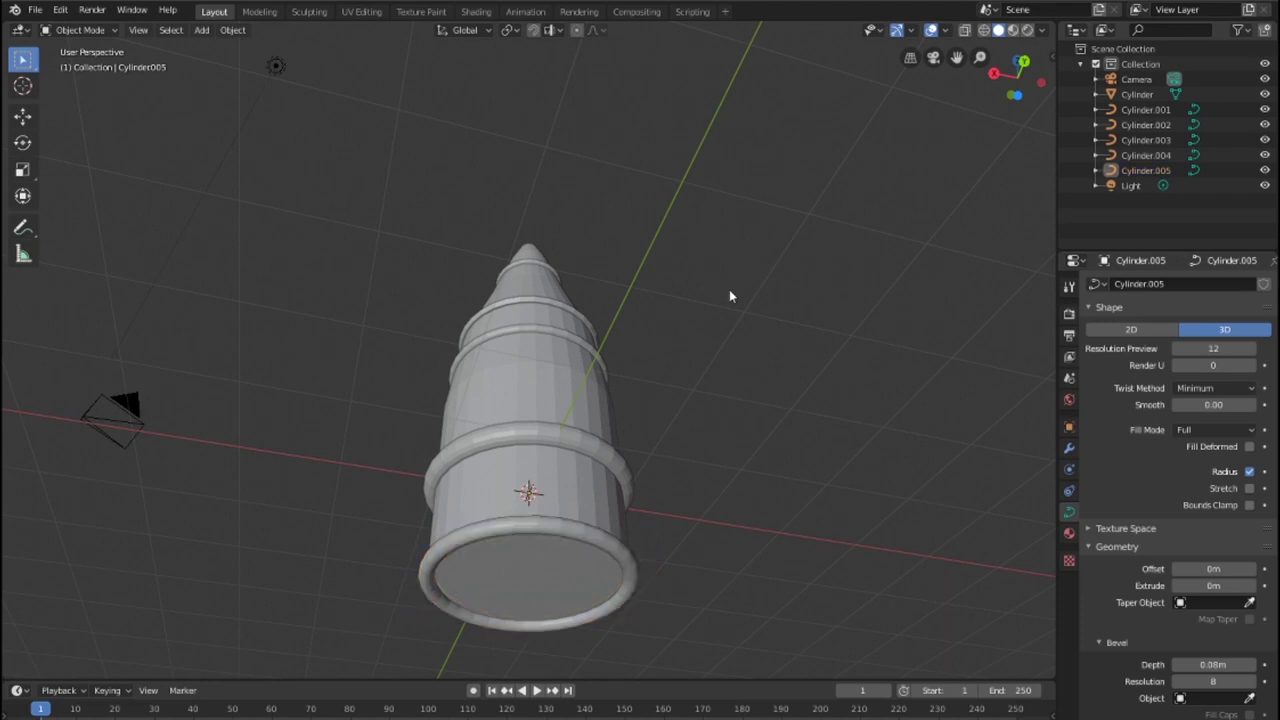
{"action": "middle_click_drag", "start_coordinate": [729, 289], "coordinate": [812, 405]}
{"action": "mouse_move", "coordinate": [909, 421]}
{"action": "middle_mouse_down"}
{"action": "mouse_move", "coordinate": [837, 438]}
{"action": "mouse_move", "coordinate": [752, 391]}
{"action": "mouse_move", "coordinate": [633, 386]}
{"action": "mouse_move", "coordinate": [456, 404]}
{"action": "middle_mouse_up"}
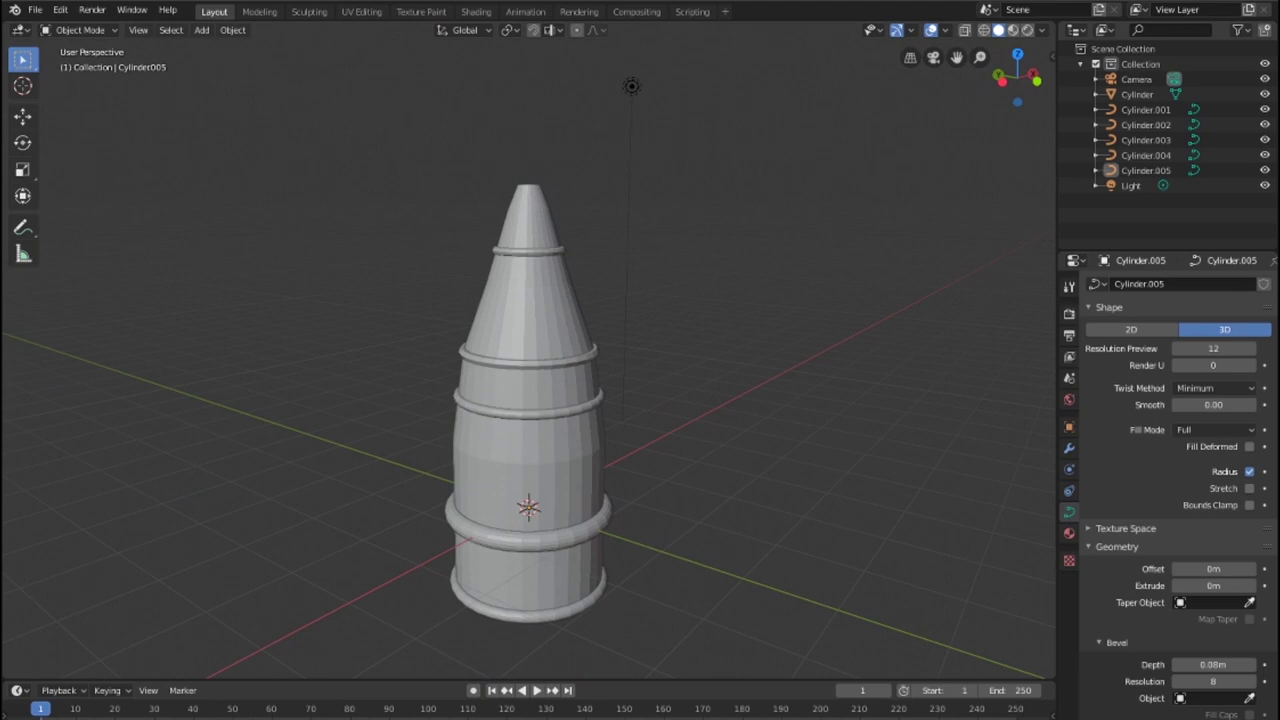
{"action": "key", "text": "alt+Tab"}
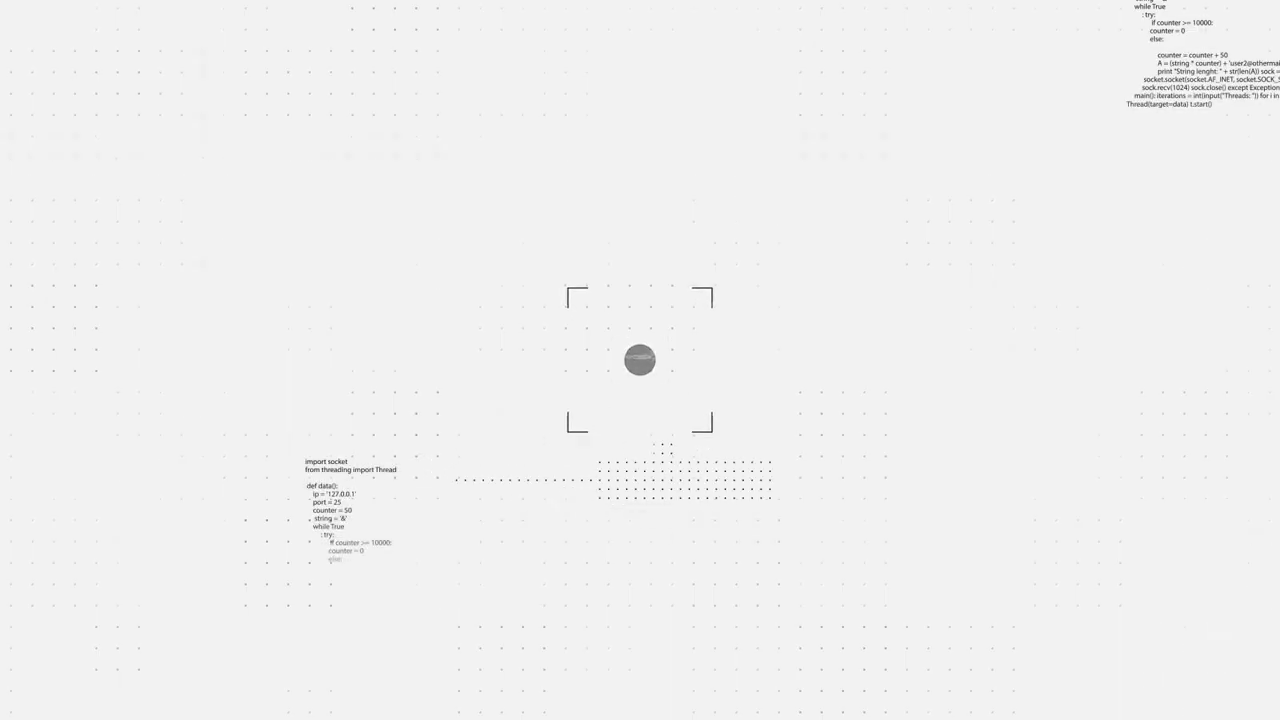